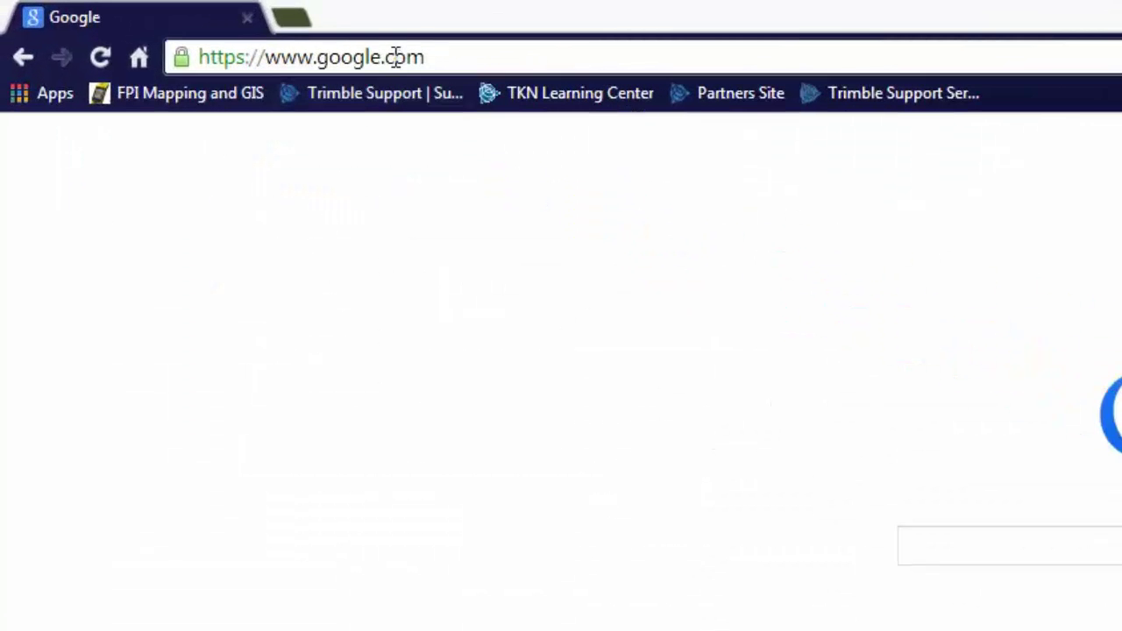
# Step: Load trimble.com in the browser
pyautogui.doubleClick(396, 57)
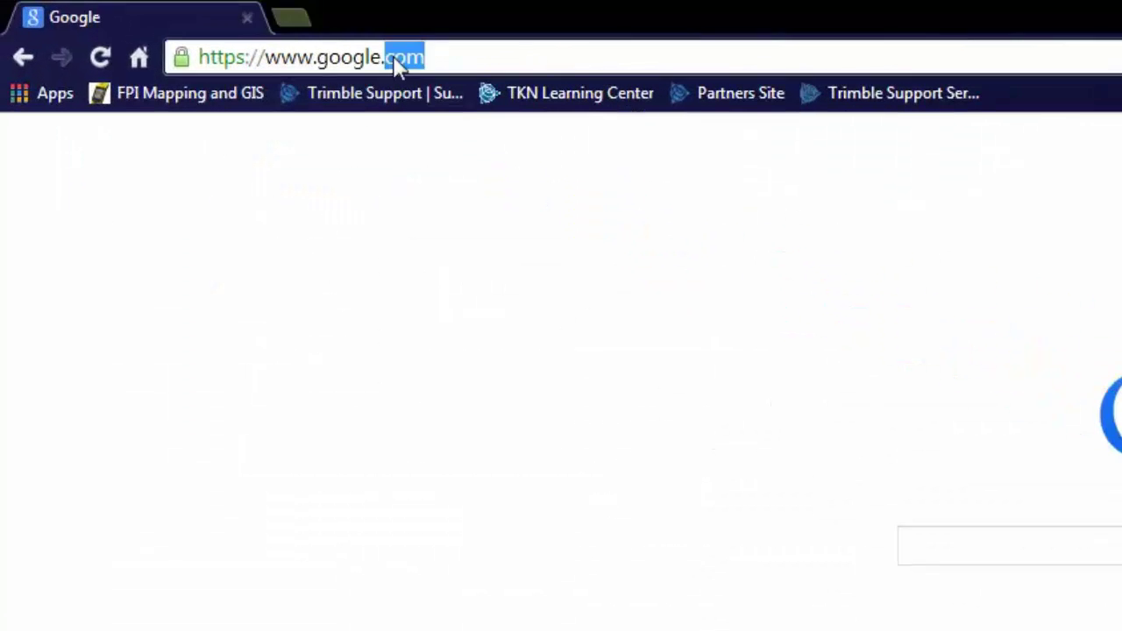
pyautogui.click(396, 57)
pyautogui.tripleClick(397, 60)
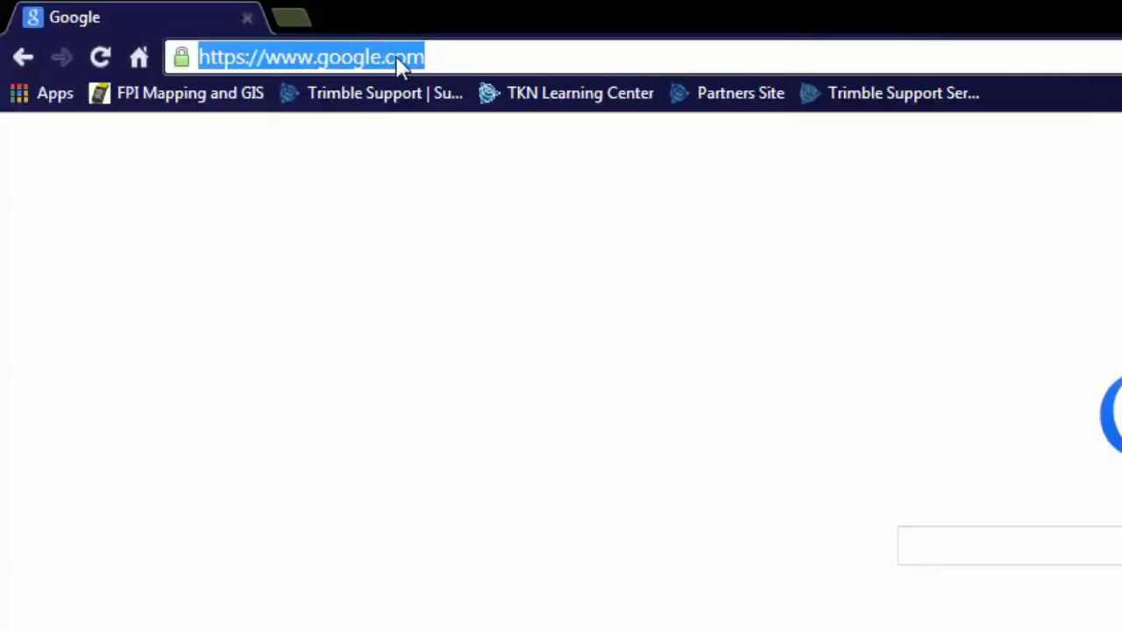
pyautogui.write('trimble.com')
pyautogui.press('Return')
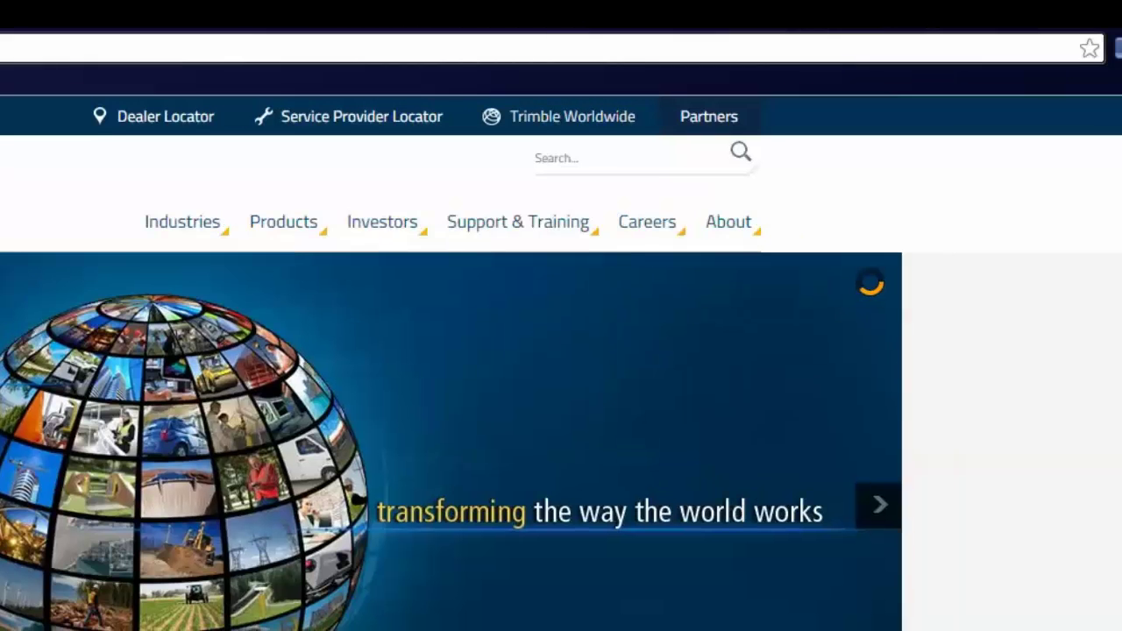
pyautogui.moveTo(518, 222)
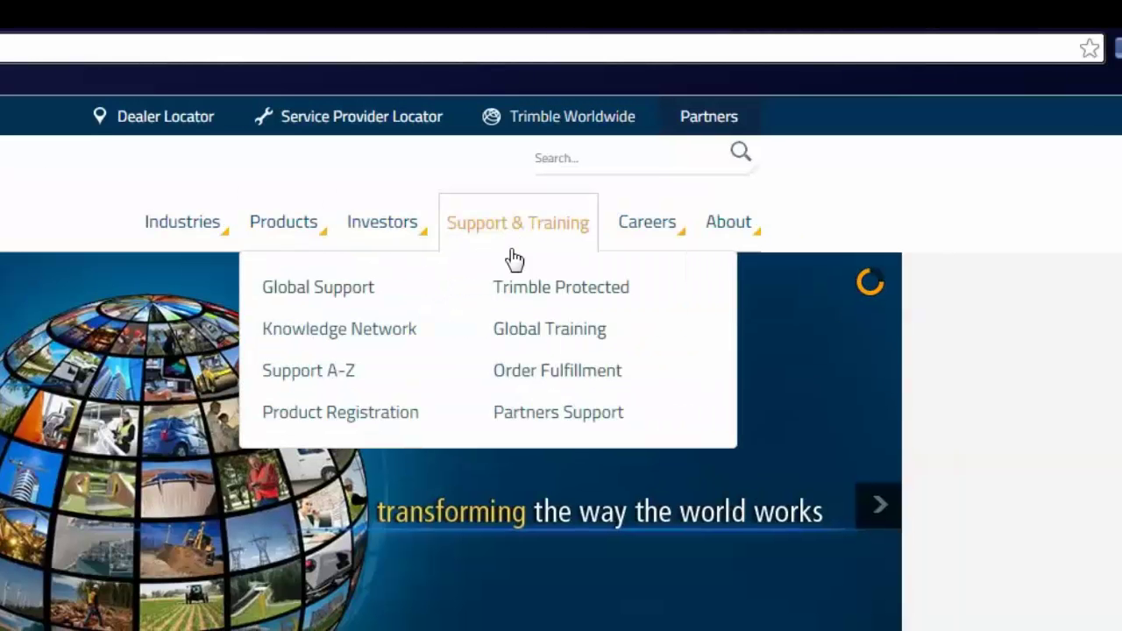
# Step: Find Trimble Positions Software Suite under T in the Support A-Z list and open it
pyautogui.click(306, 383)
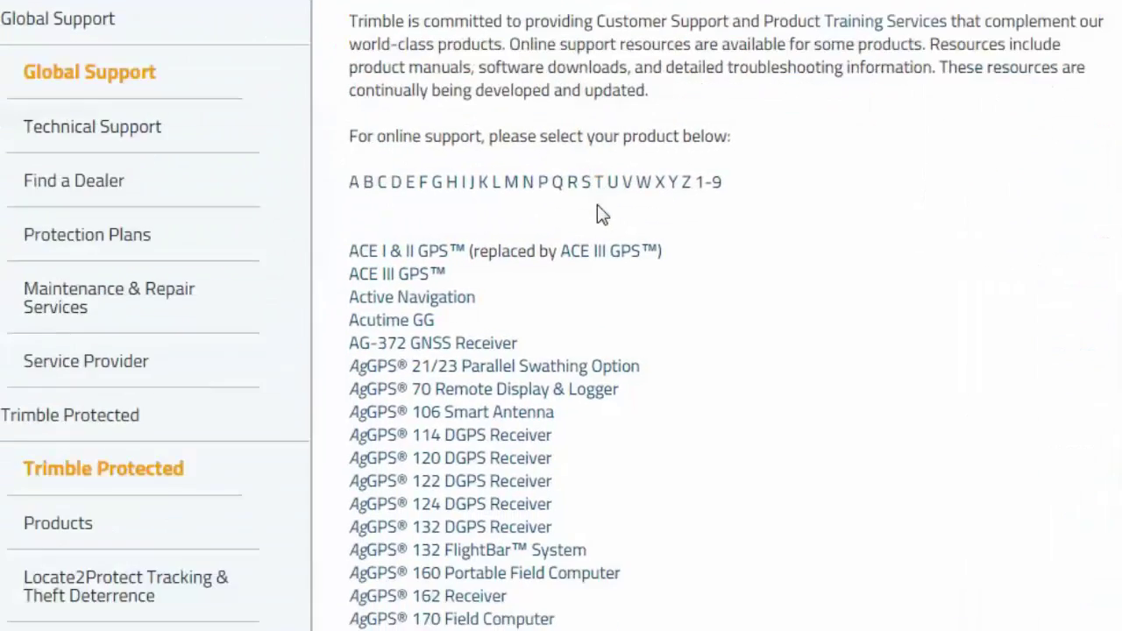
pyautogui.click(566, 412)
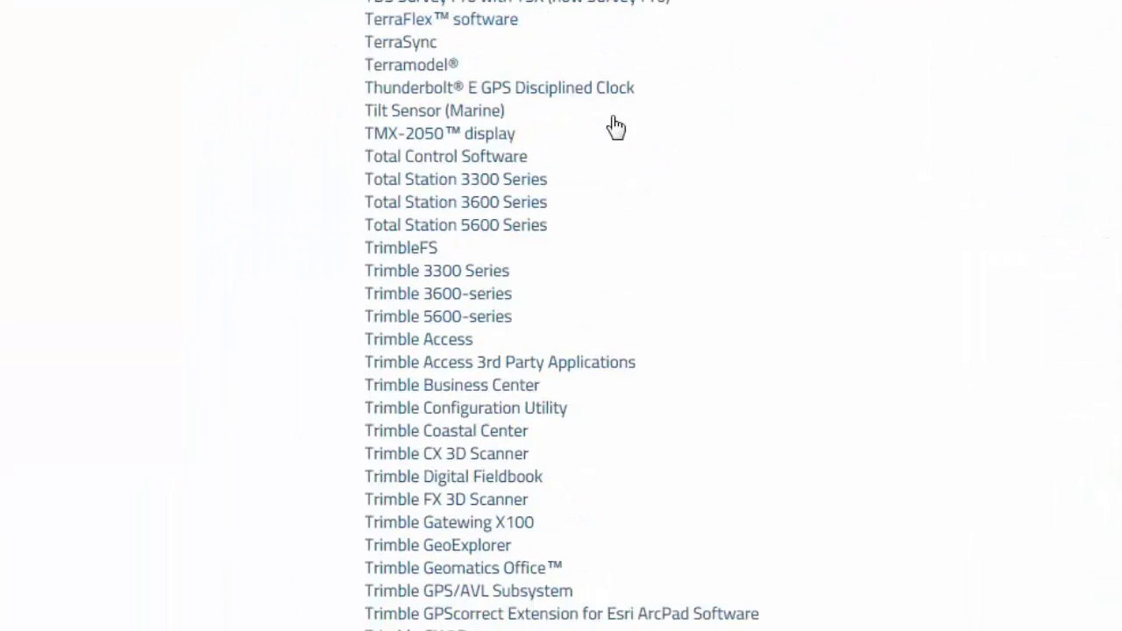
pyautogui.scroll(-1, 603, 149)
pyautogui.scroll(-1, 593, 172)
pyautogui.scroll(-1, 571, 213)
pyautogui.scroll(-1, 548, 254)
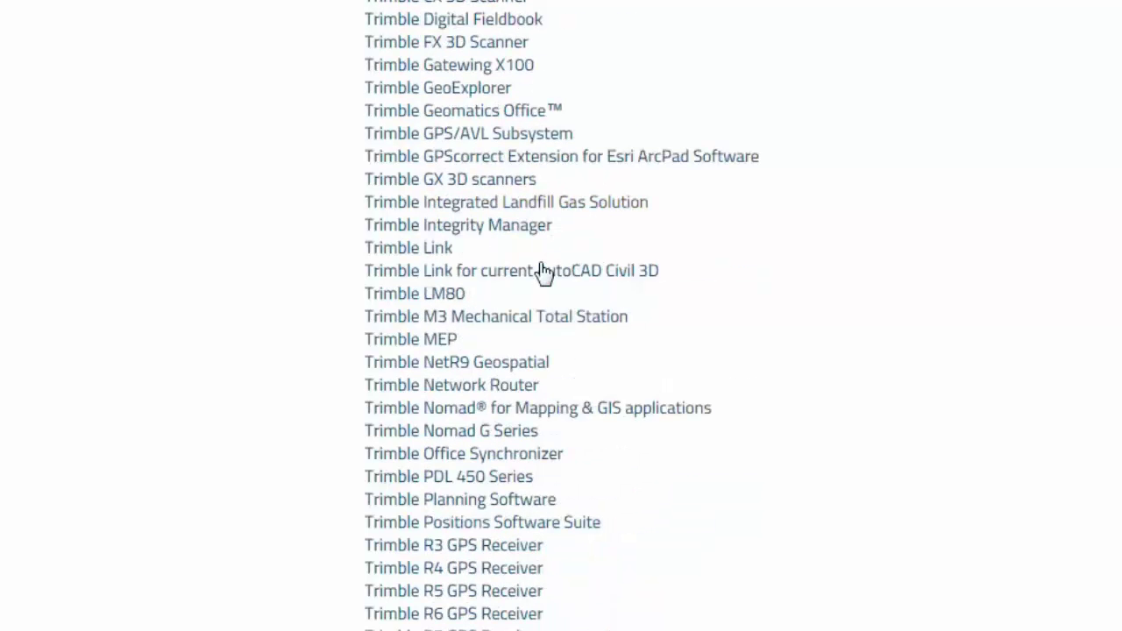
pyautogui.click(504, 530)
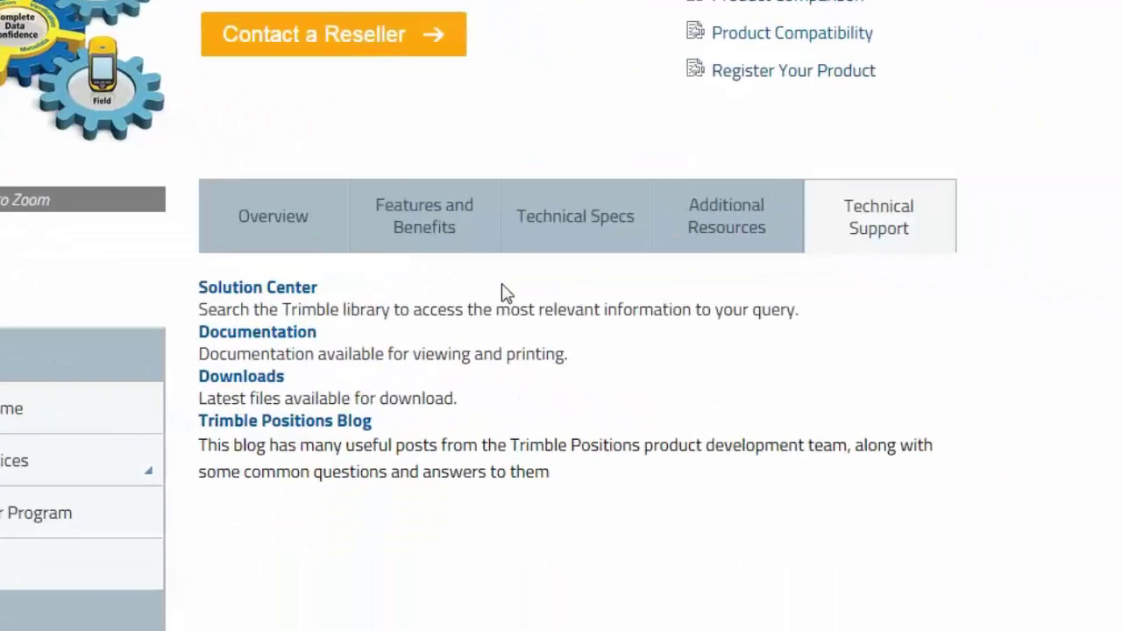
# Step: Show the product's Technical Support links and go to Downloads
pyautogui.click(307, 246)
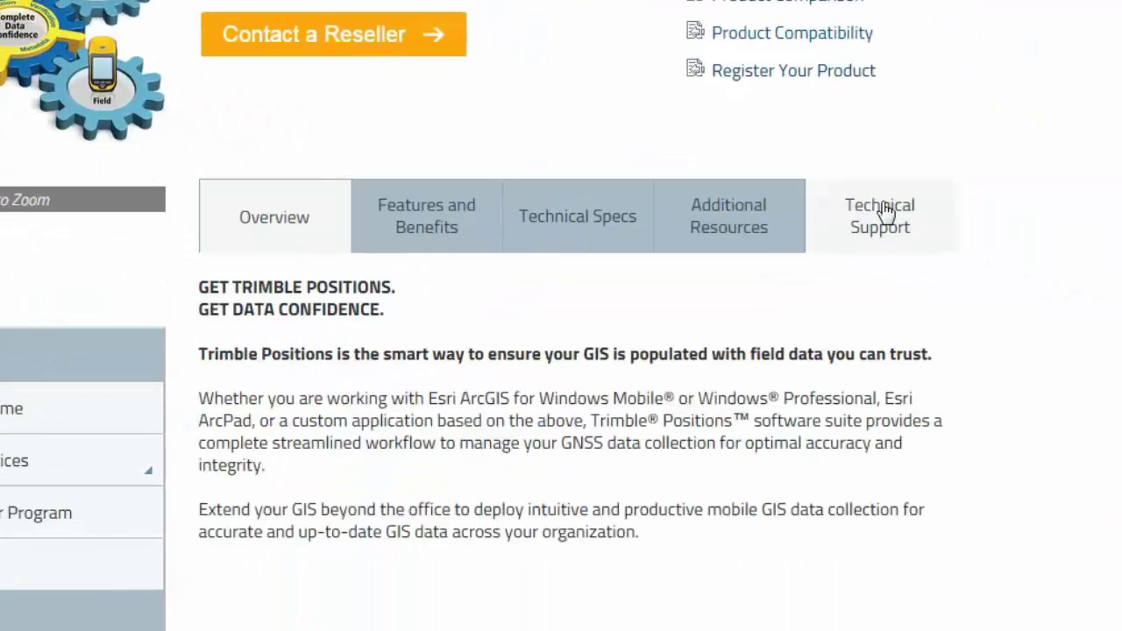
pyautogui.click(884, 212)
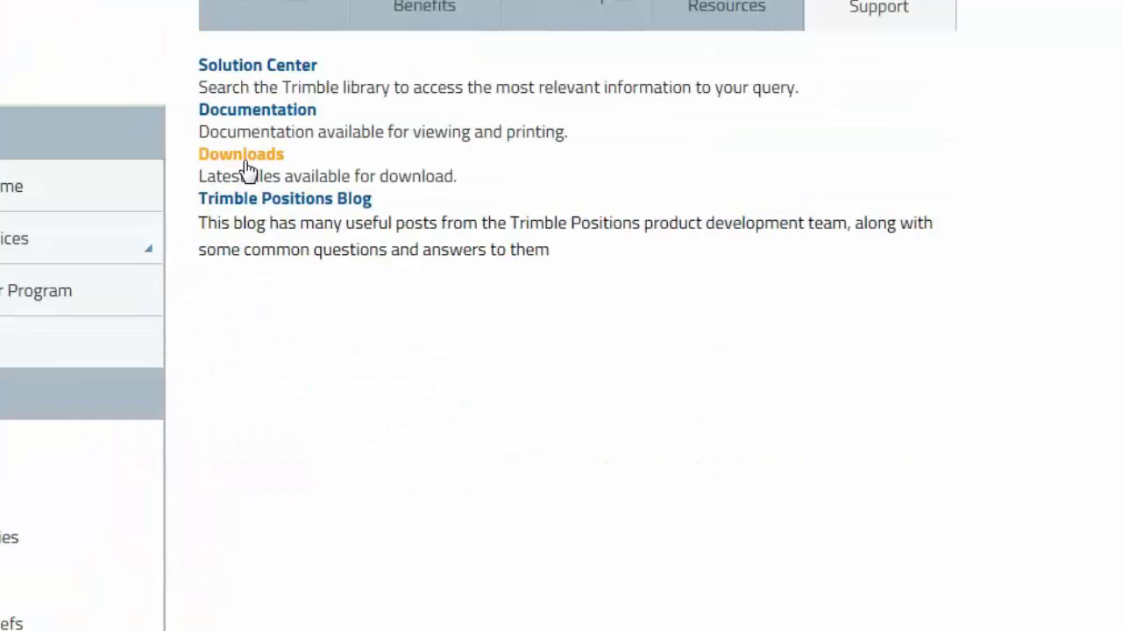
pyautogui.click(248, 163)
# Step: Download the ArcPad extension v10.2.0.1 installer from the November 2013 release
pyautogui.click(416, 253)
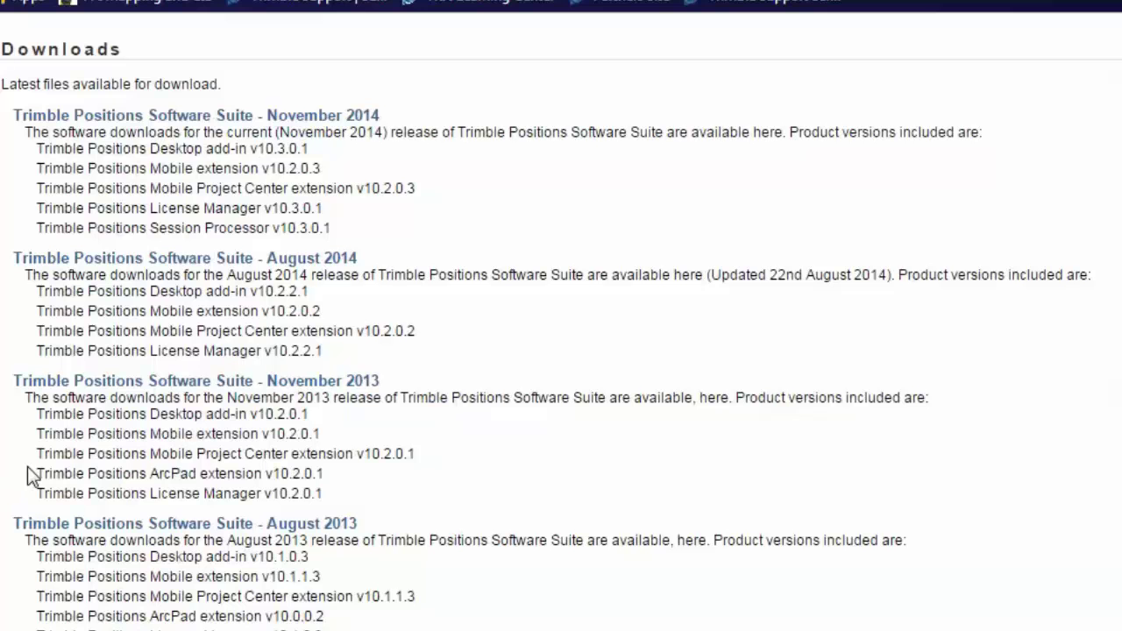
pyautogui.moveTo(35, 474); pyautogui.dragTo(345, 472)
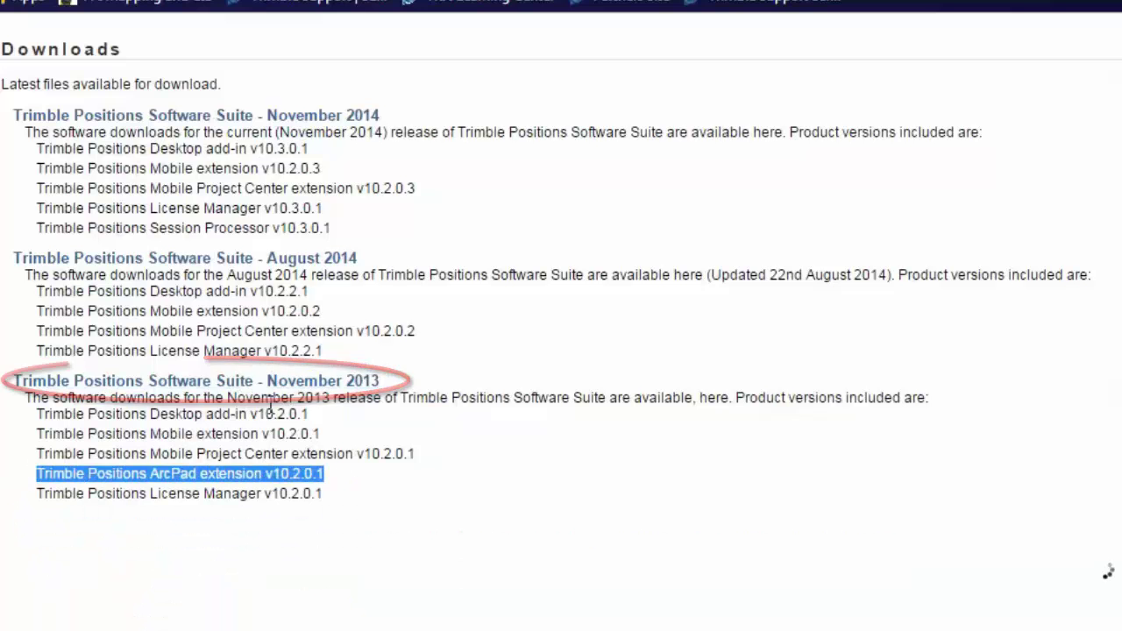
pyautogui.scroll(-5, 299, 424)
pyautogui.scroll(-5, 321, 418)
pyautogui.scroll(-1, 272, 320)
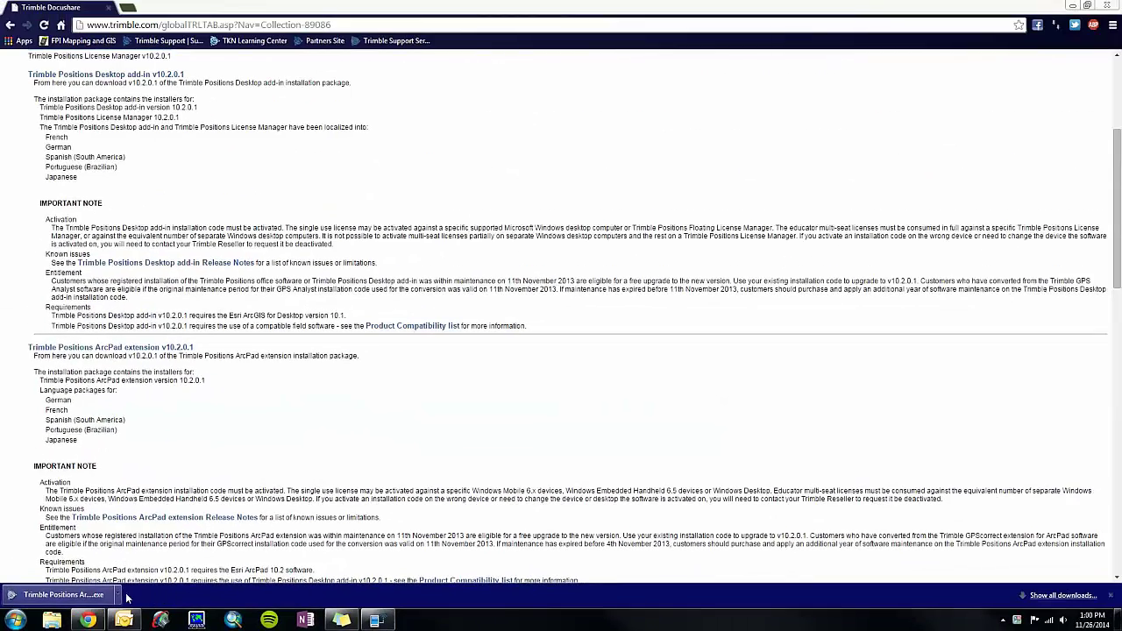
# Step: Run the downloaded ArcPad extension .exe, allowing the security warning and acknowledging the Trimble notice
pyautogui.click(113, 597)
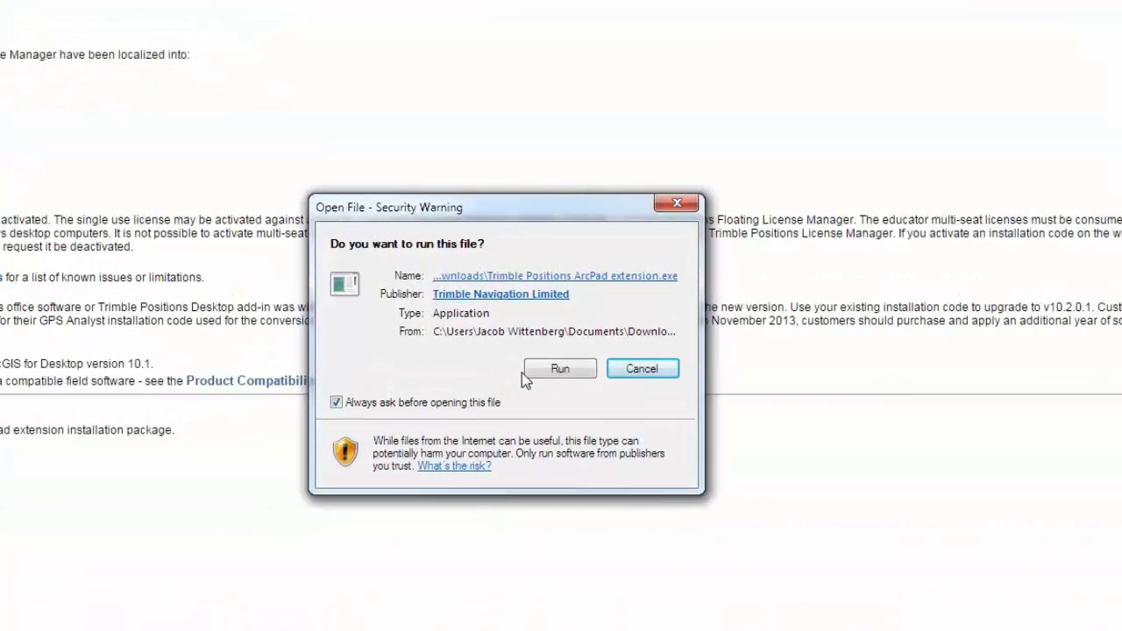
pyautogui.click(543, 372)
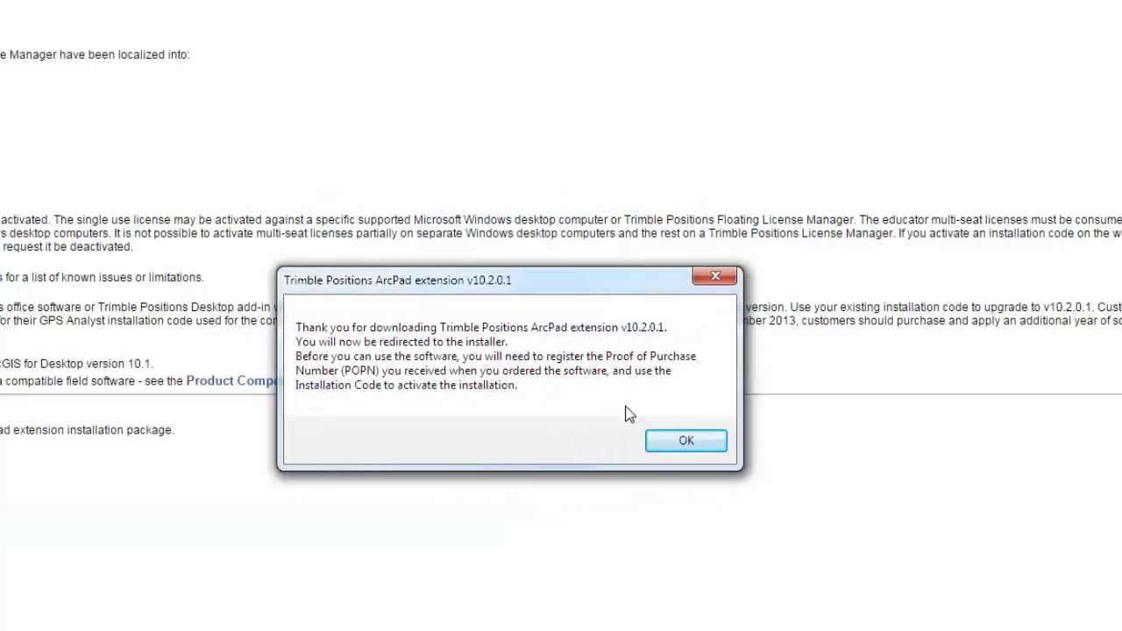
pyautogui.click(686, 440)
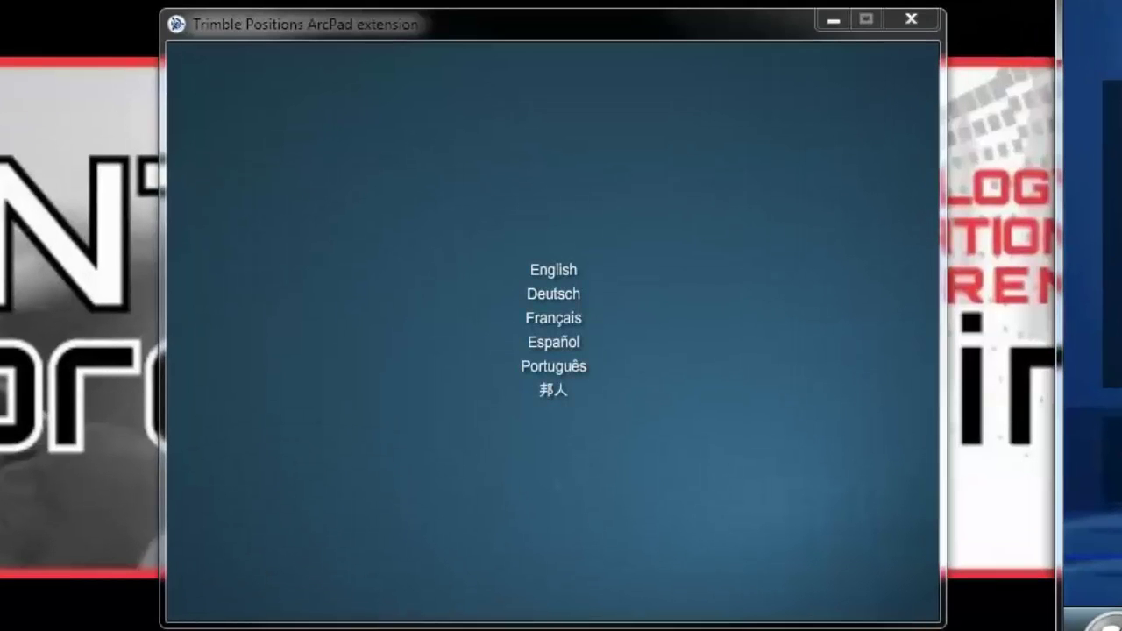
# Step: Install the Windows Mobile (English) version with English (United States) as setup language
pyautogui.click(558, 274)
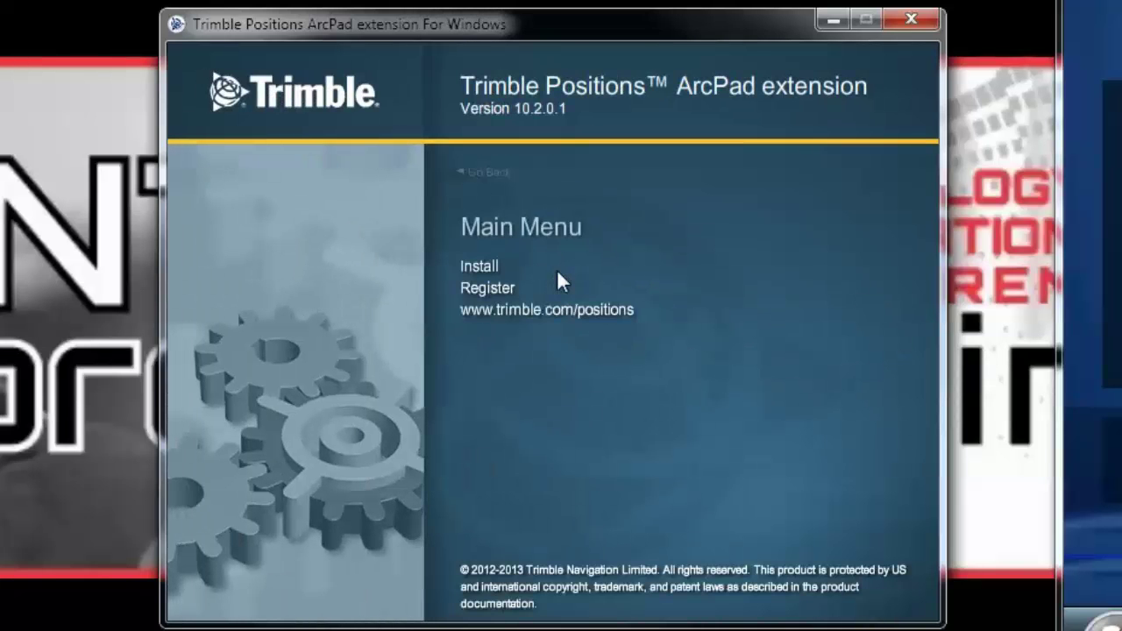
pyautogui.click(478, 270)
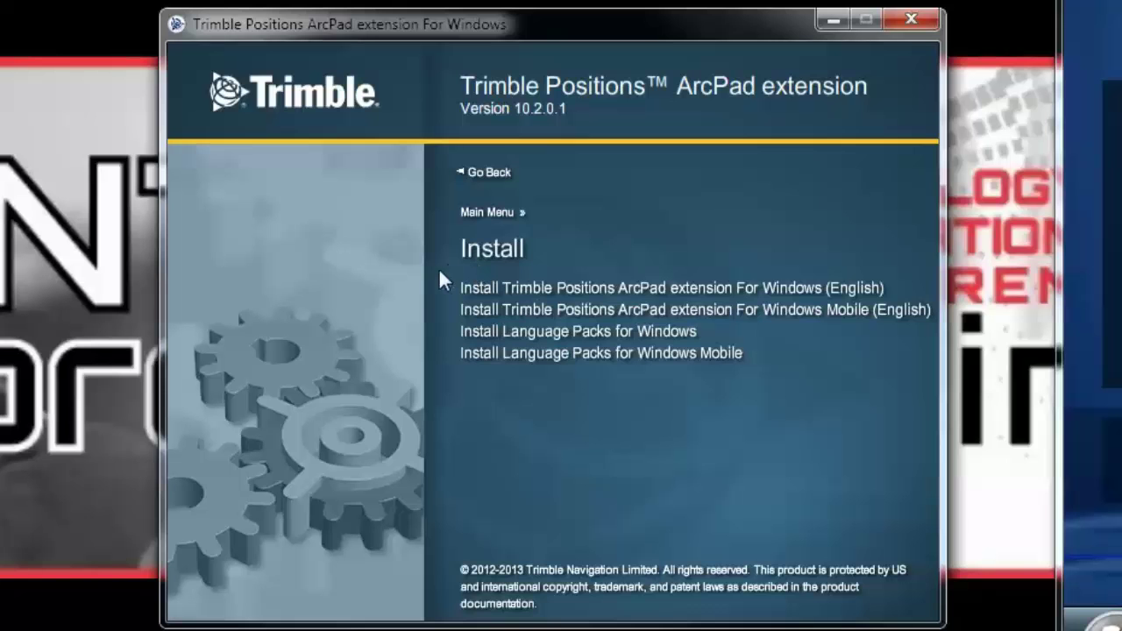
pyautogui.click(543, 308)
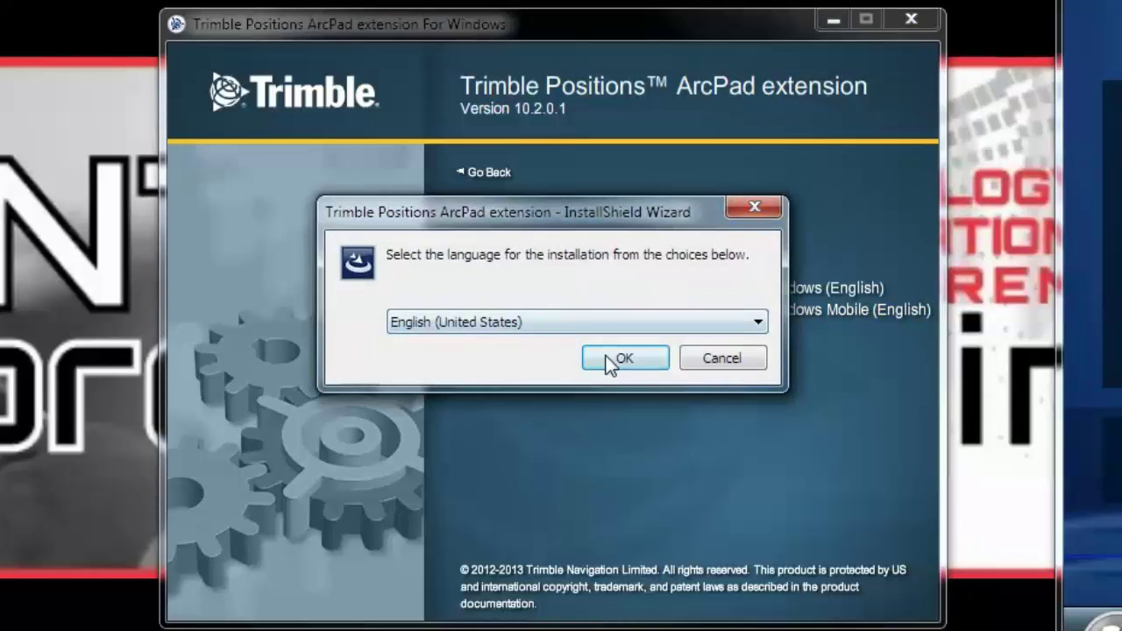
pyautogui.click(612, 358)
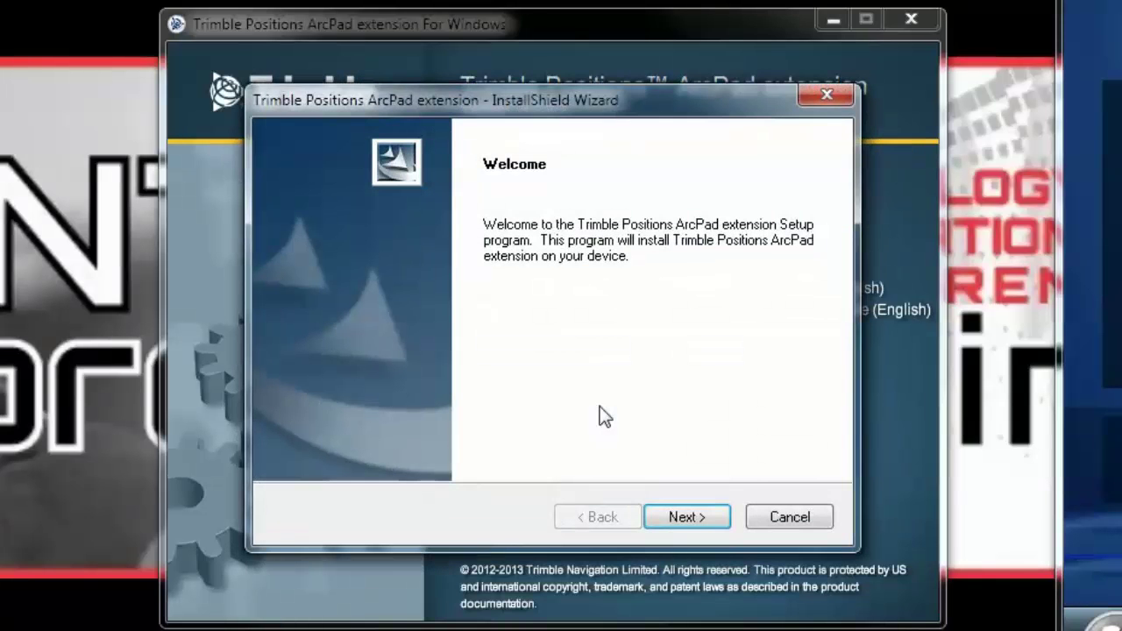
# Step: Accept the license terms and copy the extension files to the Windows Mobile device
pyautogui.click(698, 519)
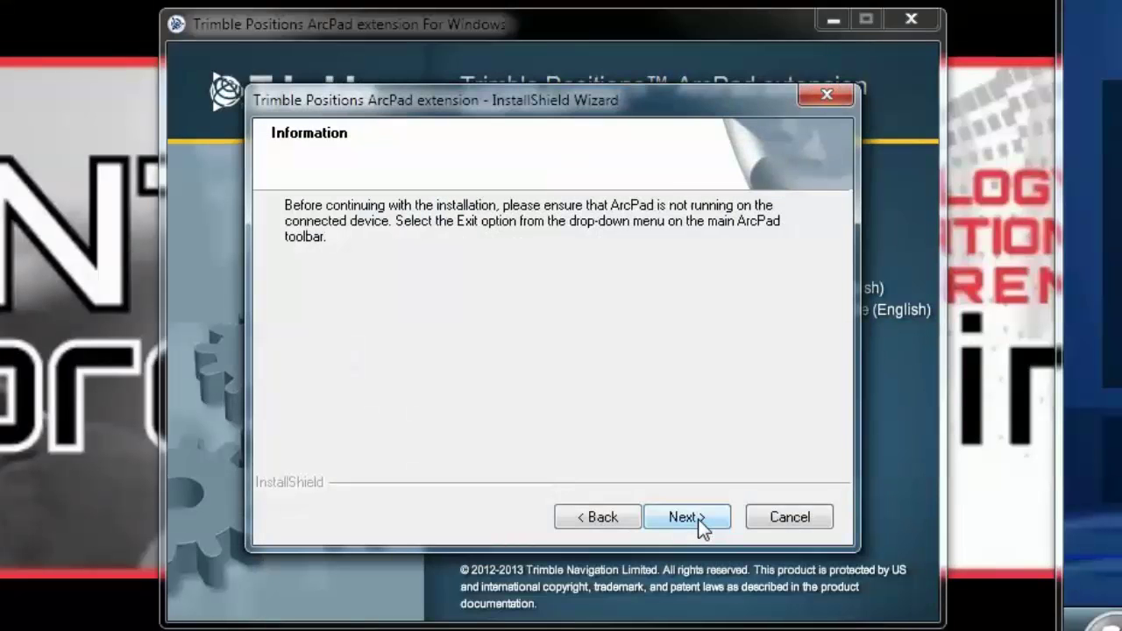
pyautogui.click(698, 519)
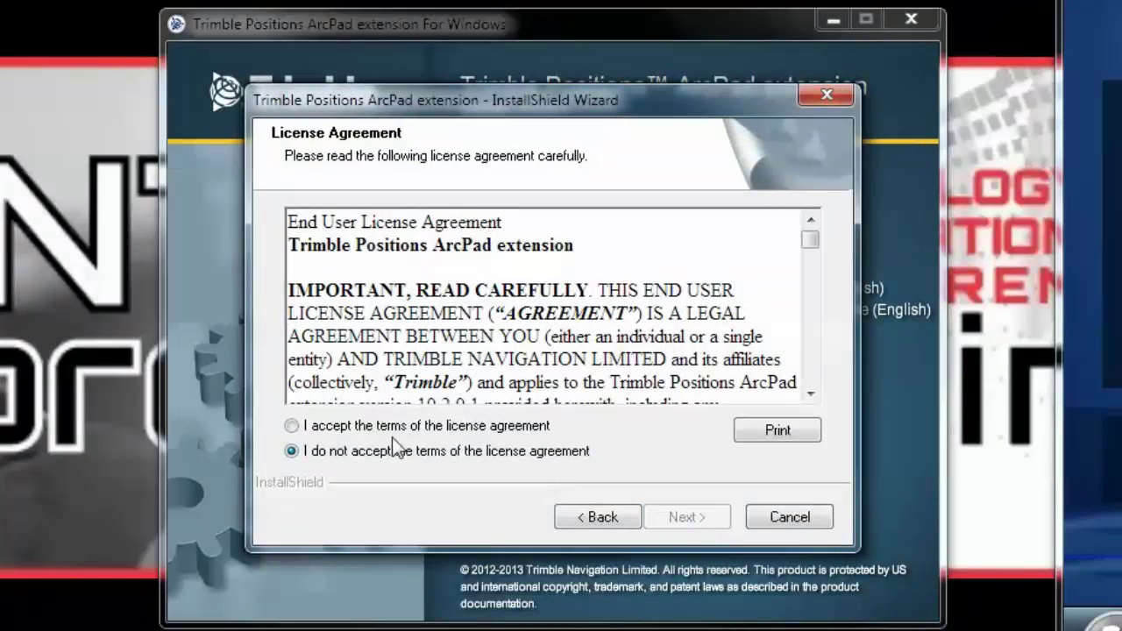
pyautogui.click(300, 427)
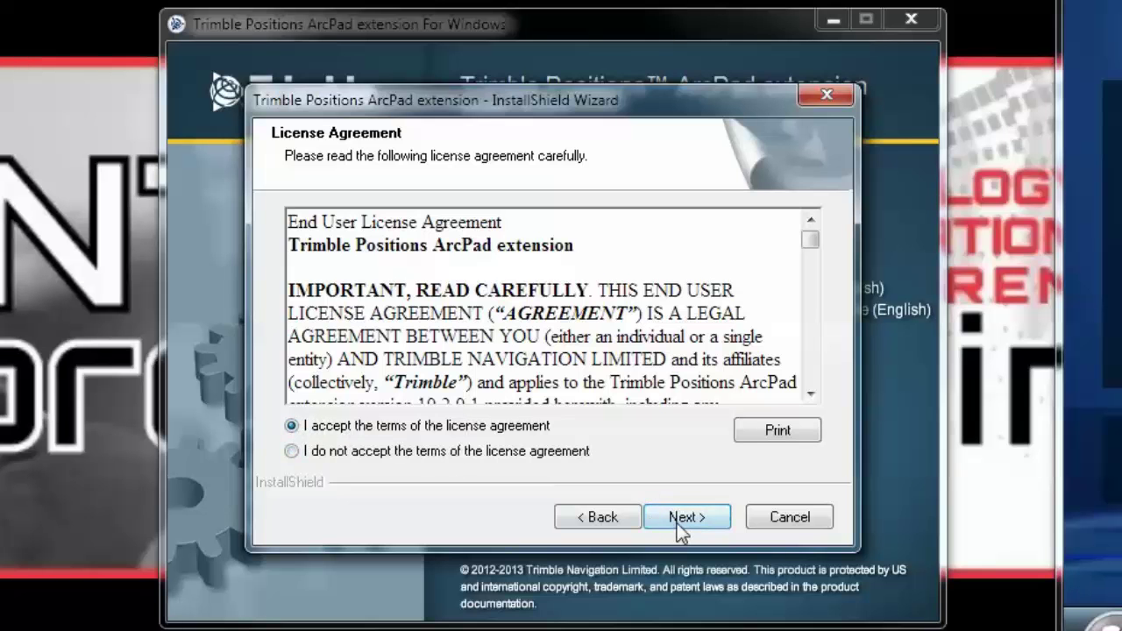
pyautogui.click(677, 524)
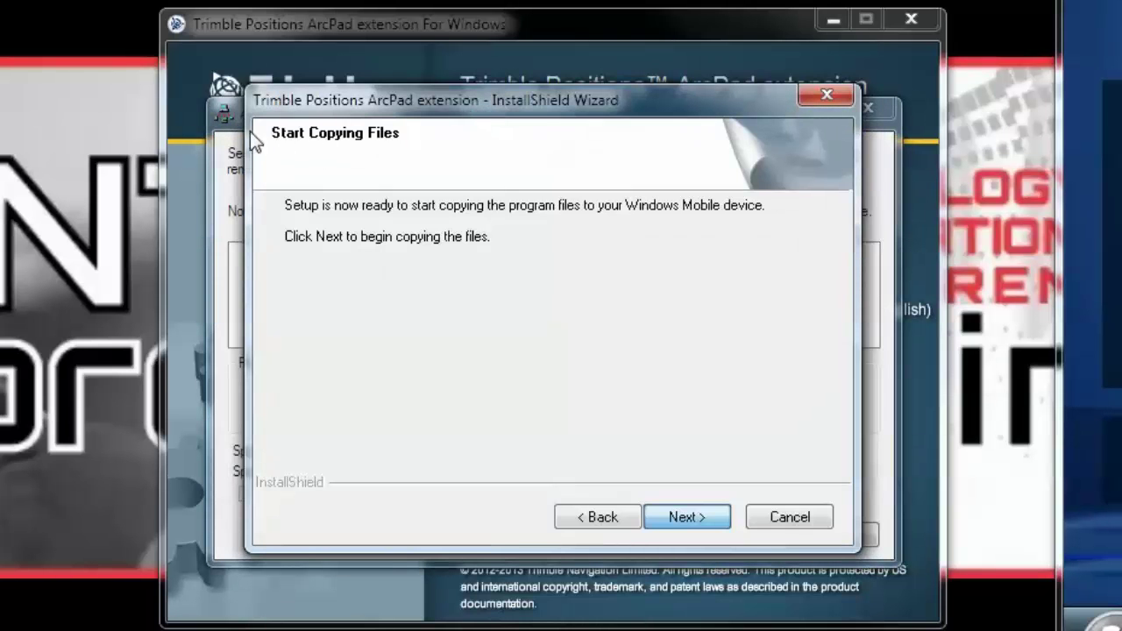
pyautogui.press('Return')
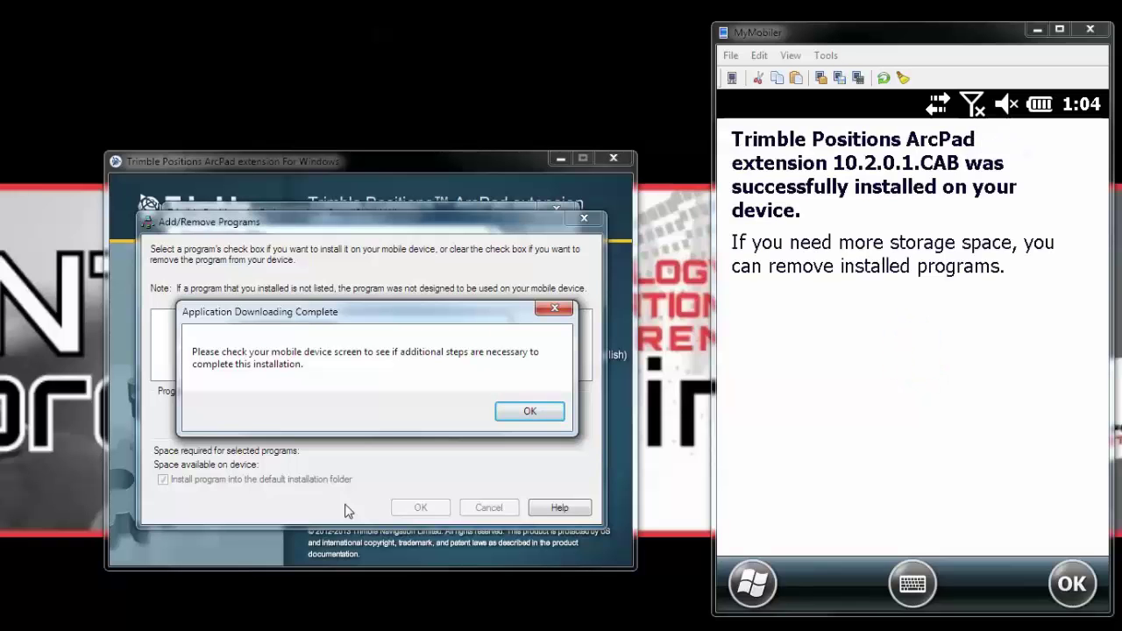
# Step: Acknowledge the install on handheld and desktop, then finish and close the installer
pyautogui.click(1076, 588)
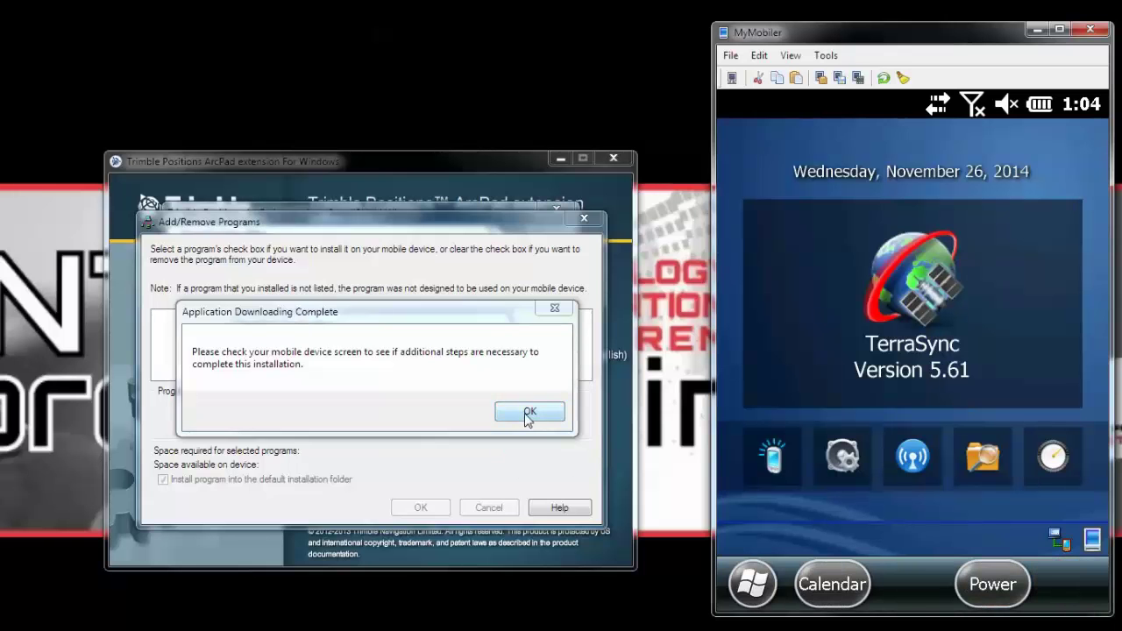
pyautogui.click(529, 415)
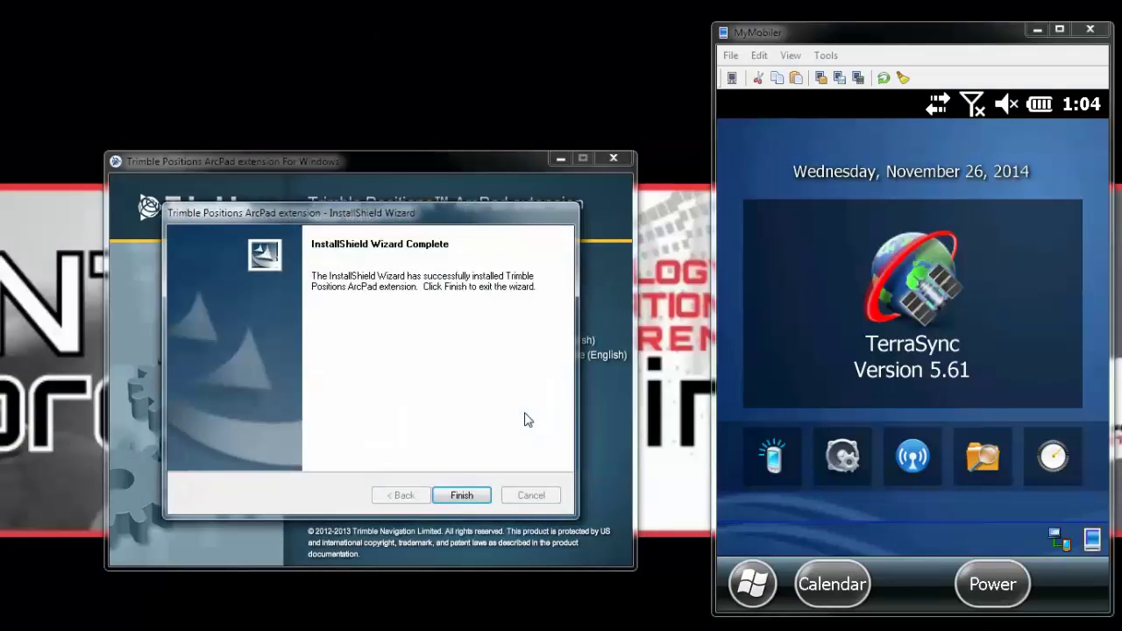
pyautogui.click(454, 502)
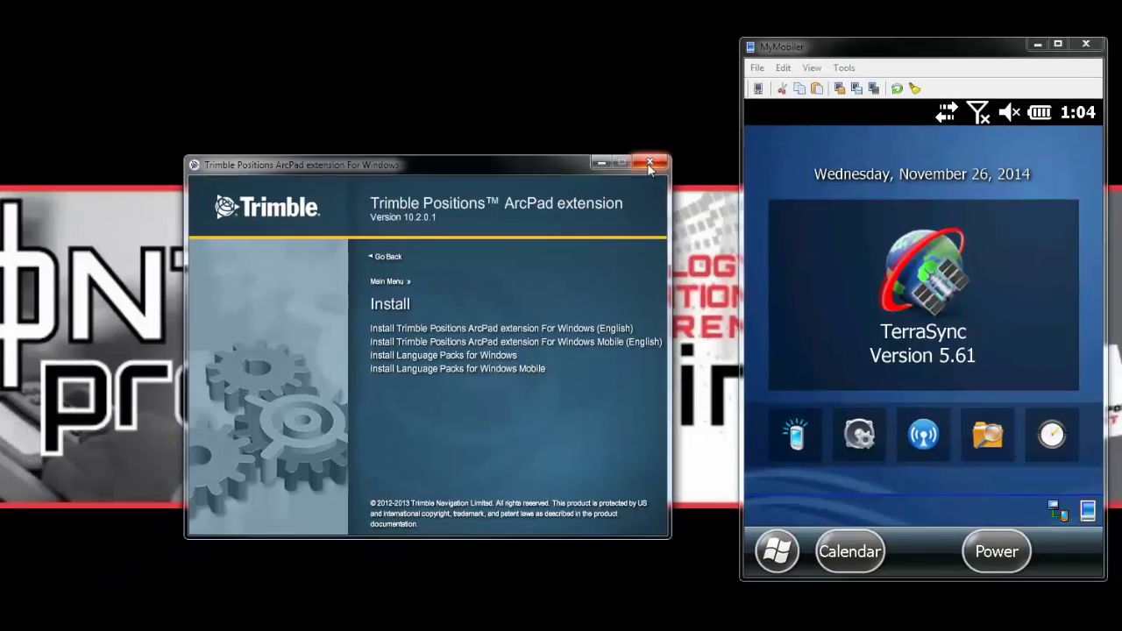
pyautogui.click(609, 163)
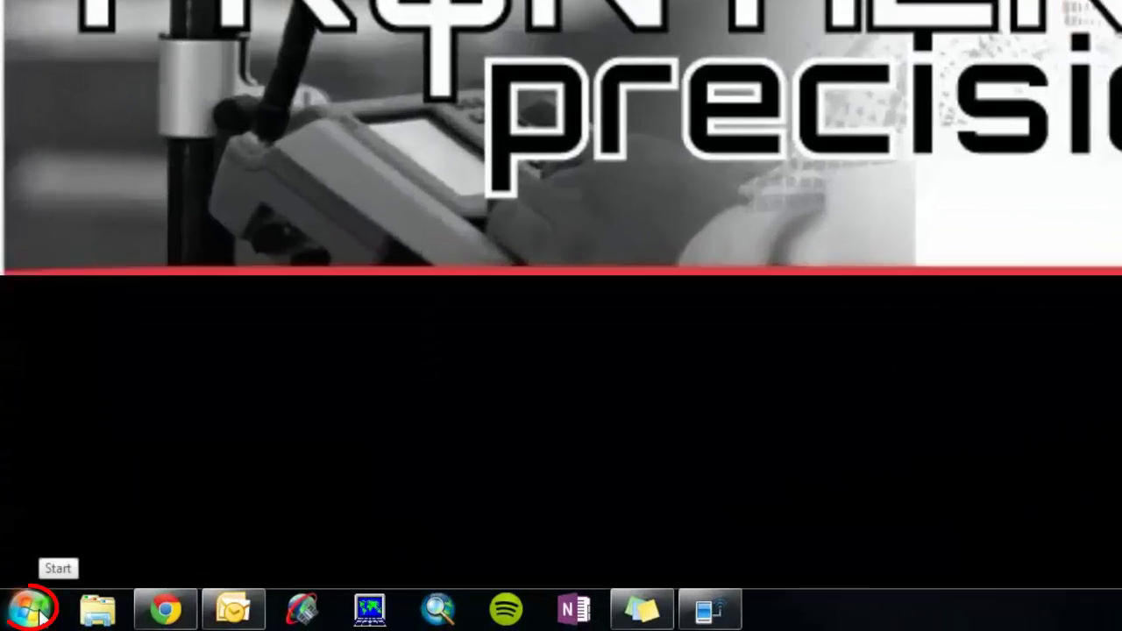
# Step: Launch the ArcPad extension Activator from Start > All Programs > Trimble
pyautogui.click(30, 607)
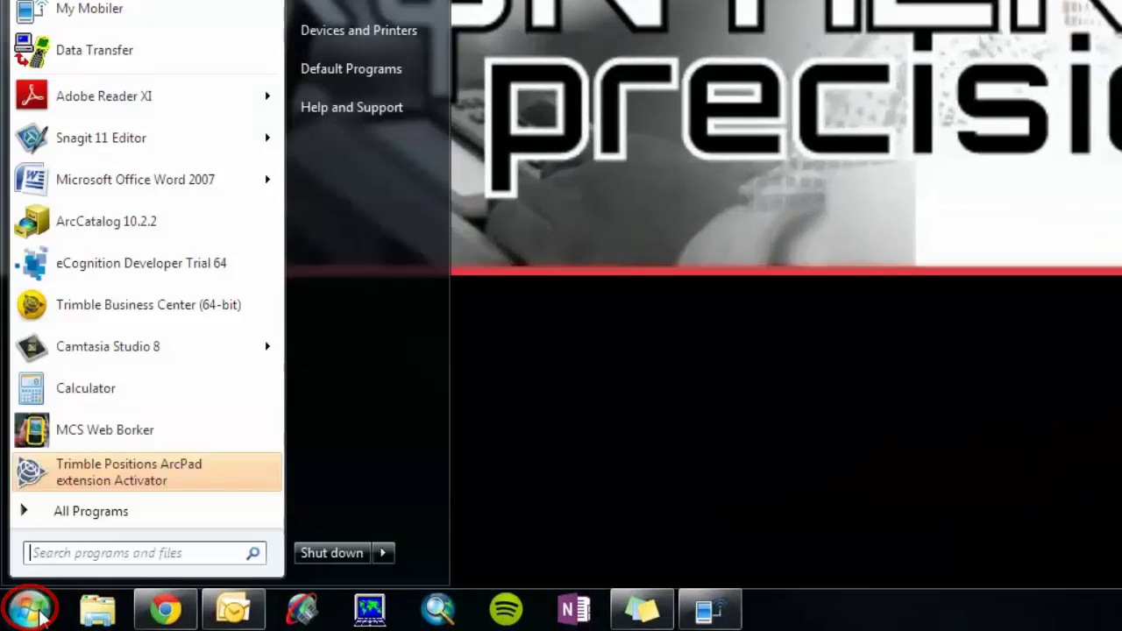
pyautogui.click(90, 517)
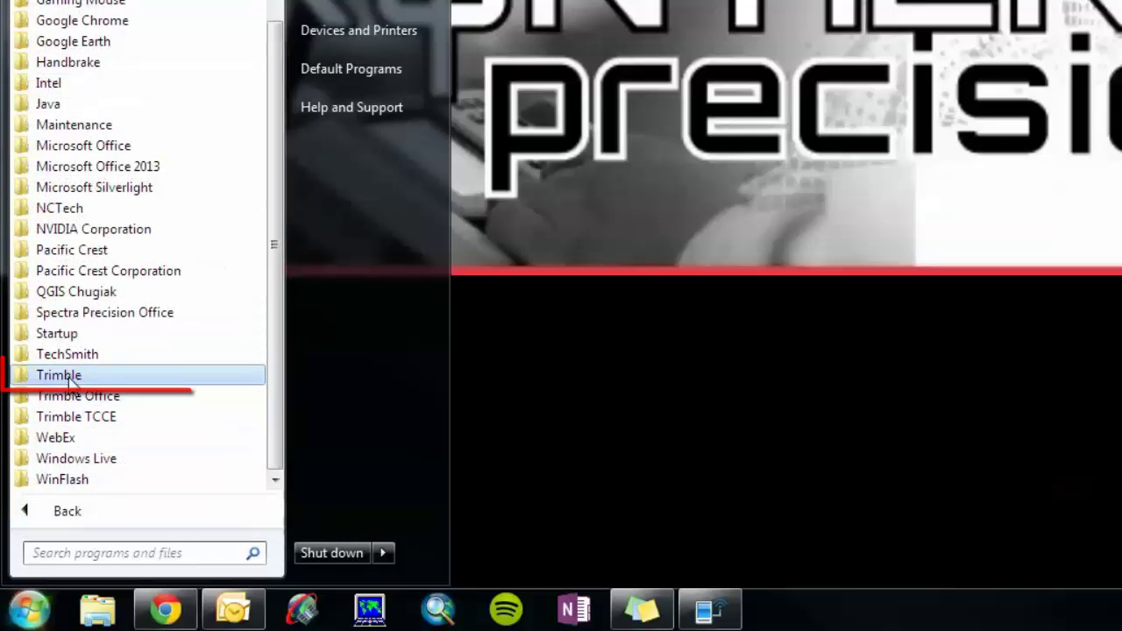
pyautogui.click(71, 384)
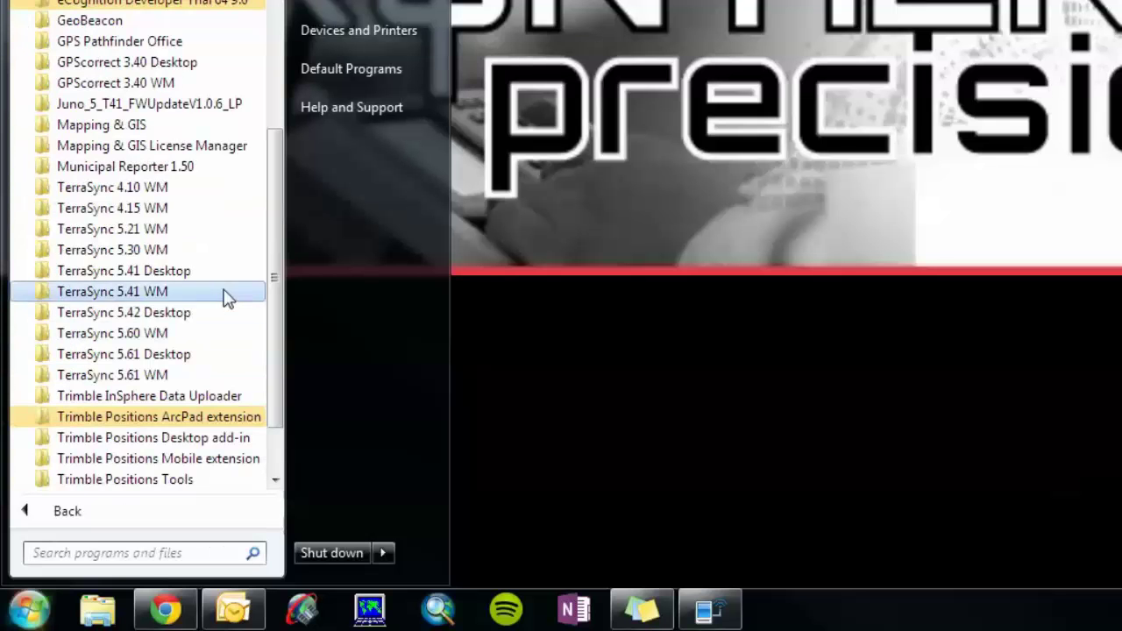
pyautogui.moveTo(283, 264); pyautogui.dragTo(284, 350)
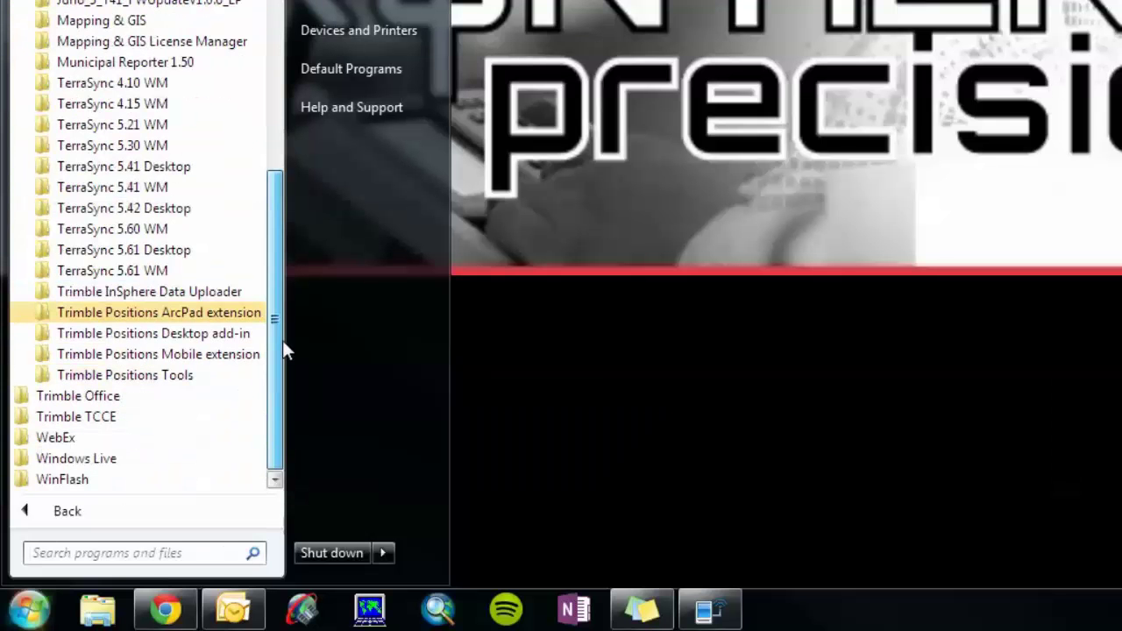
pyautogui.click(123, 321)
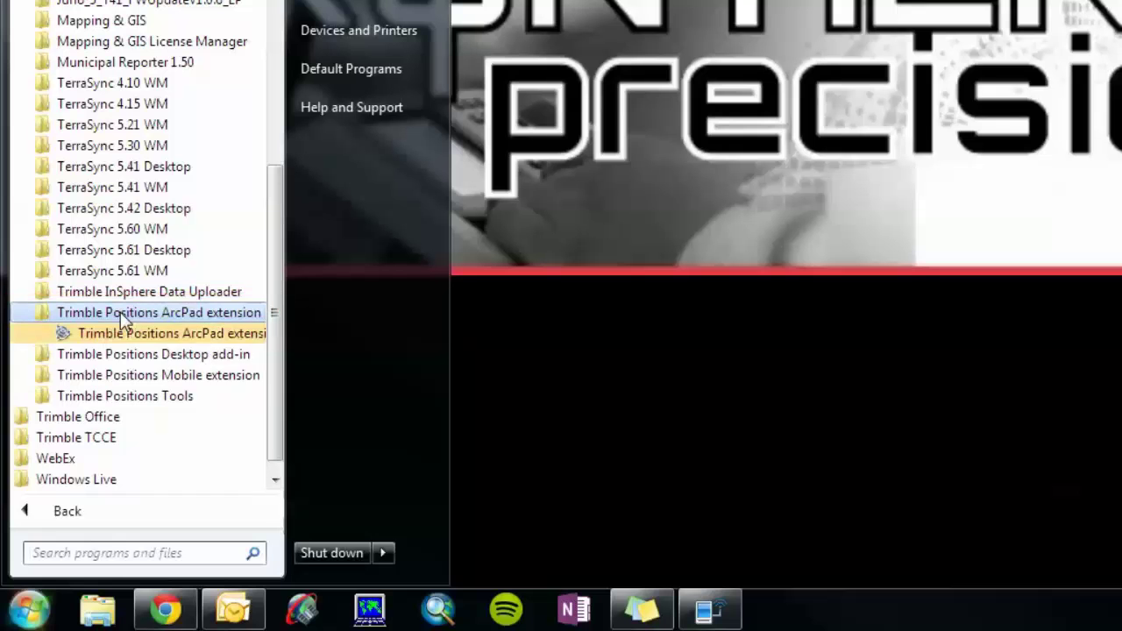
pyautogui.click(172, 337)
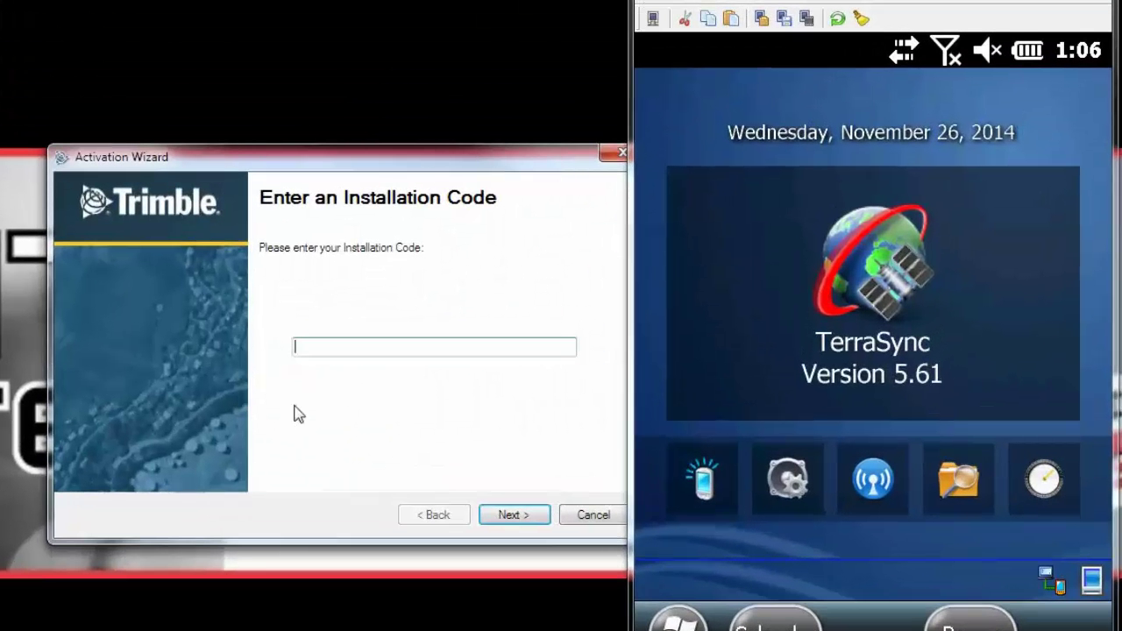
# Step: Paste the installation code and activate the device over the Internet, confirming its serial number
pyautogui.click(327, 347)
pyautogui.hotkey('ctrl', 'v')
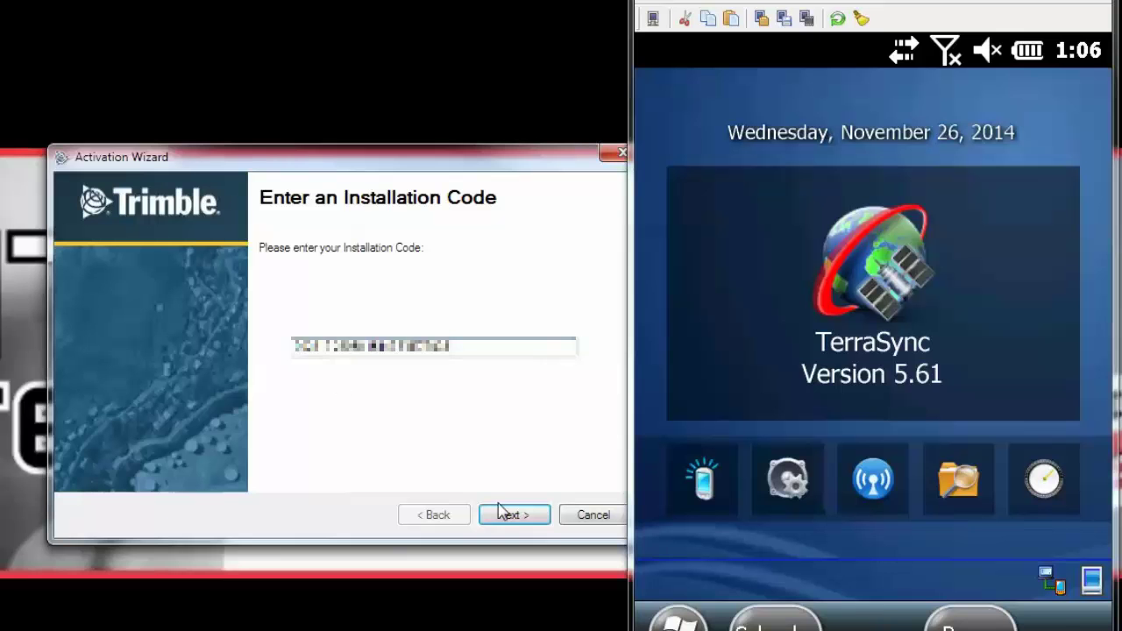
pyautogui.click(512, 516)
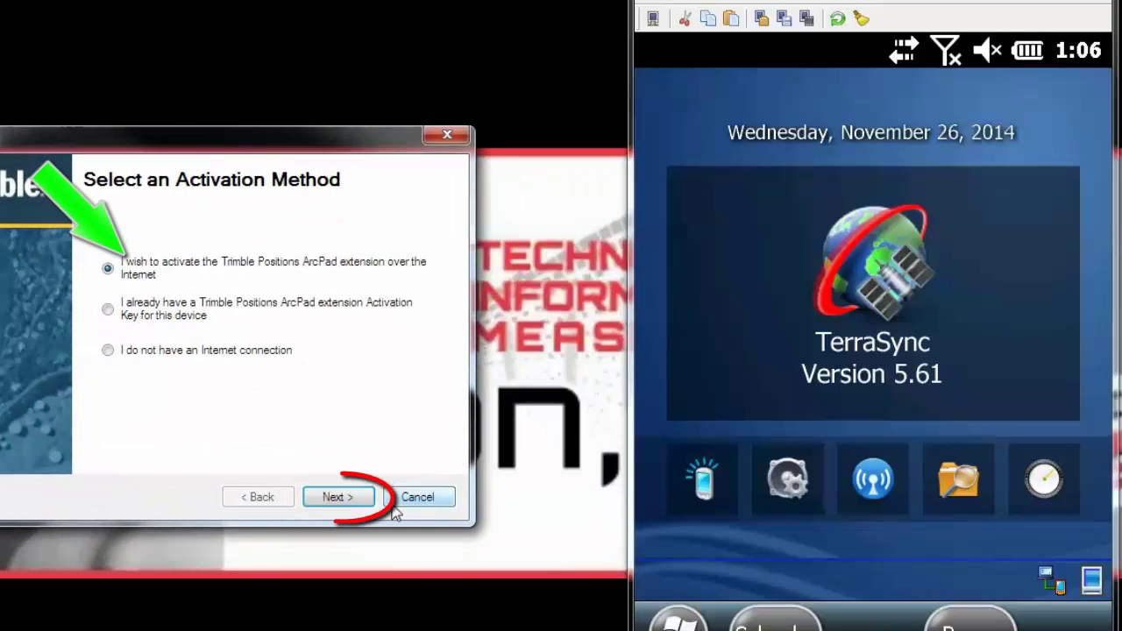
pyautogui.click(366, 498)
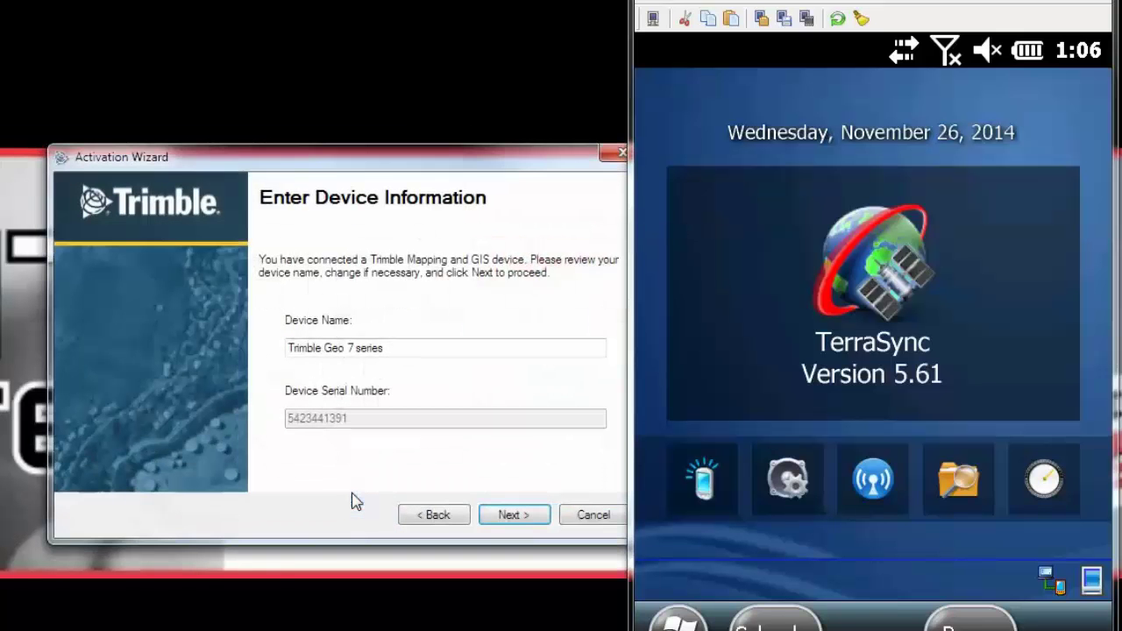
pyautogui.click(505, 516)
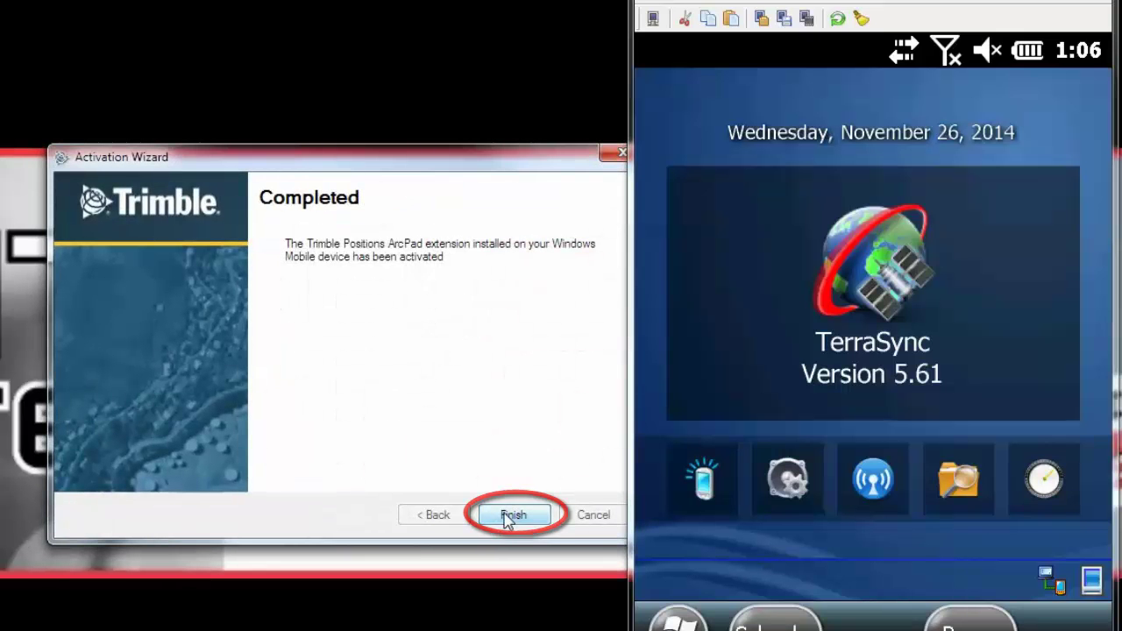
pyautogui.click(512, 515)
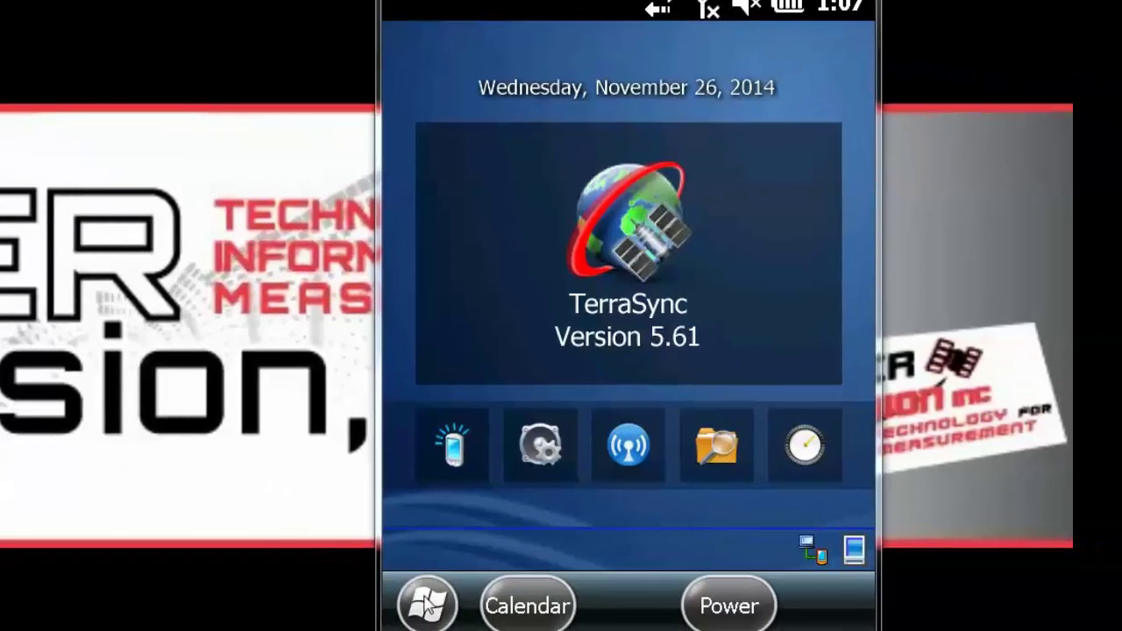
pyautogui.click(427, 605)
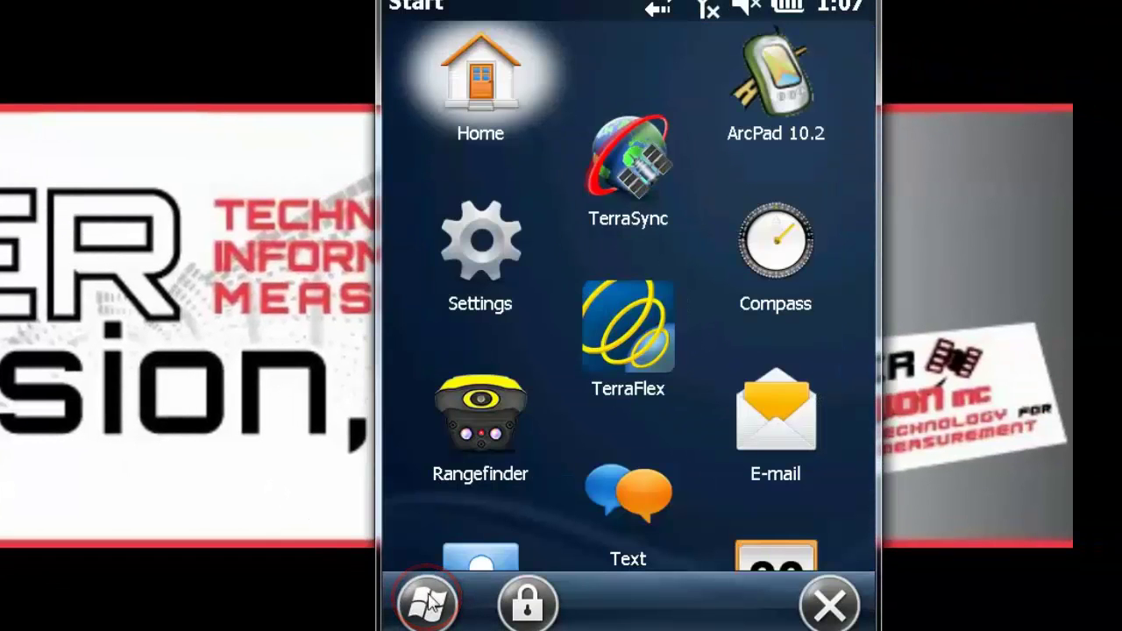
pyautogui.click(777, 87)
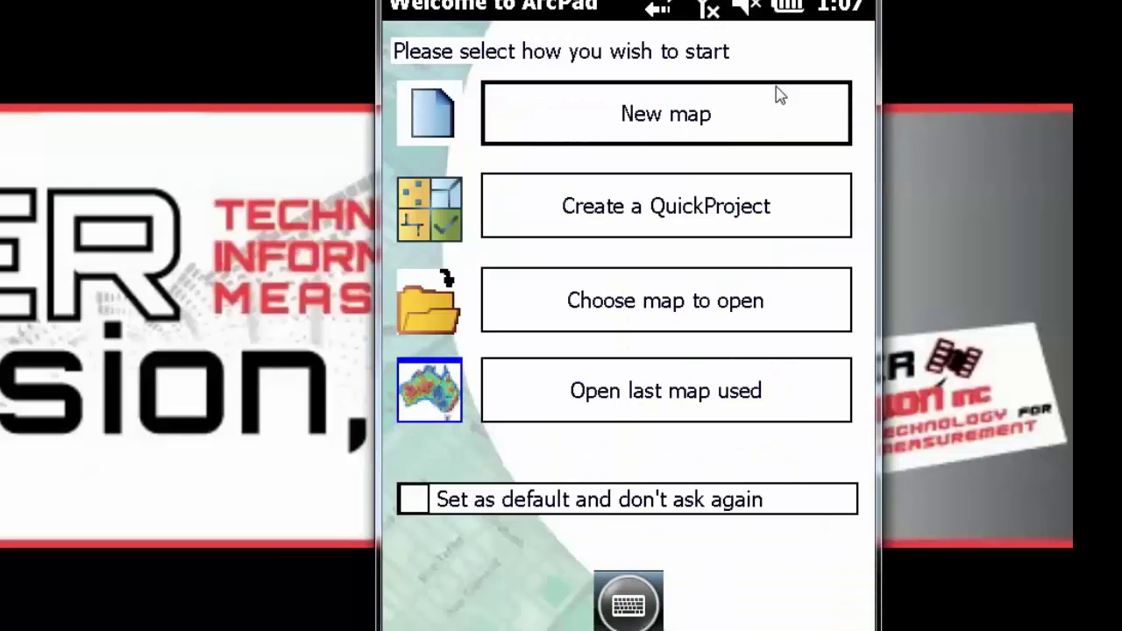
pyautogui.click(671, 114)
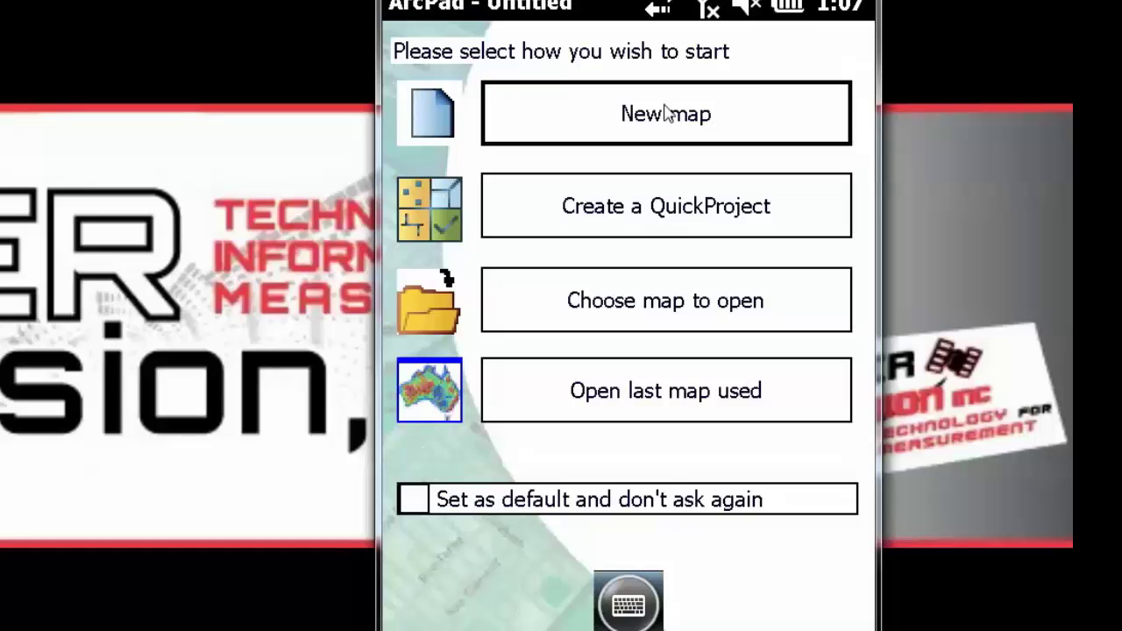
pyautogui.click(675, 43)
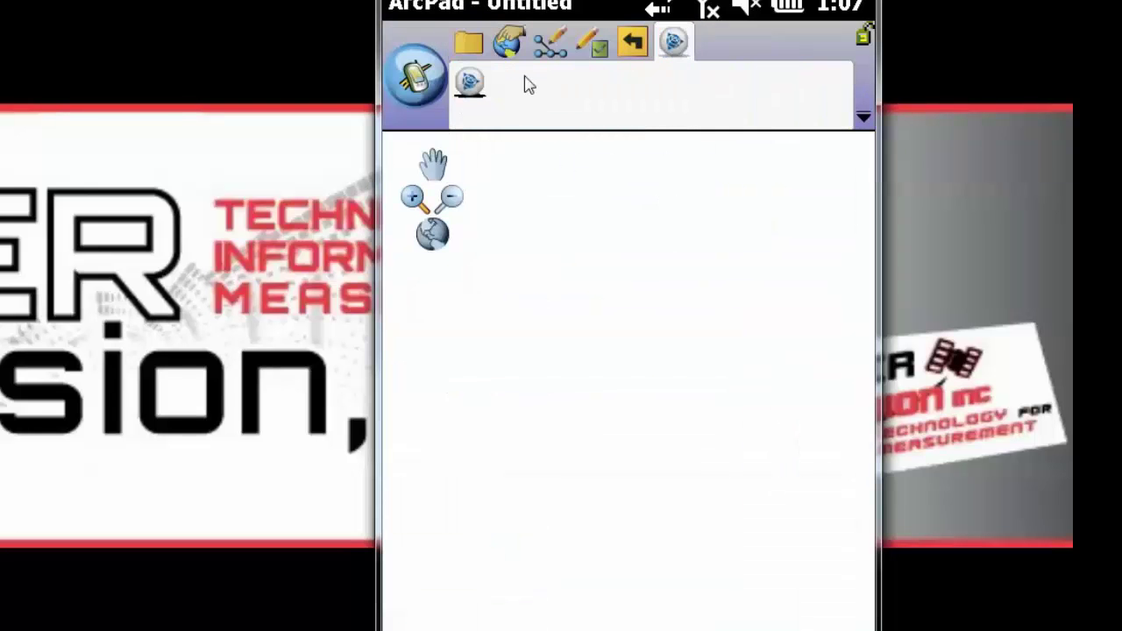
pyautogui.click(470, 84)
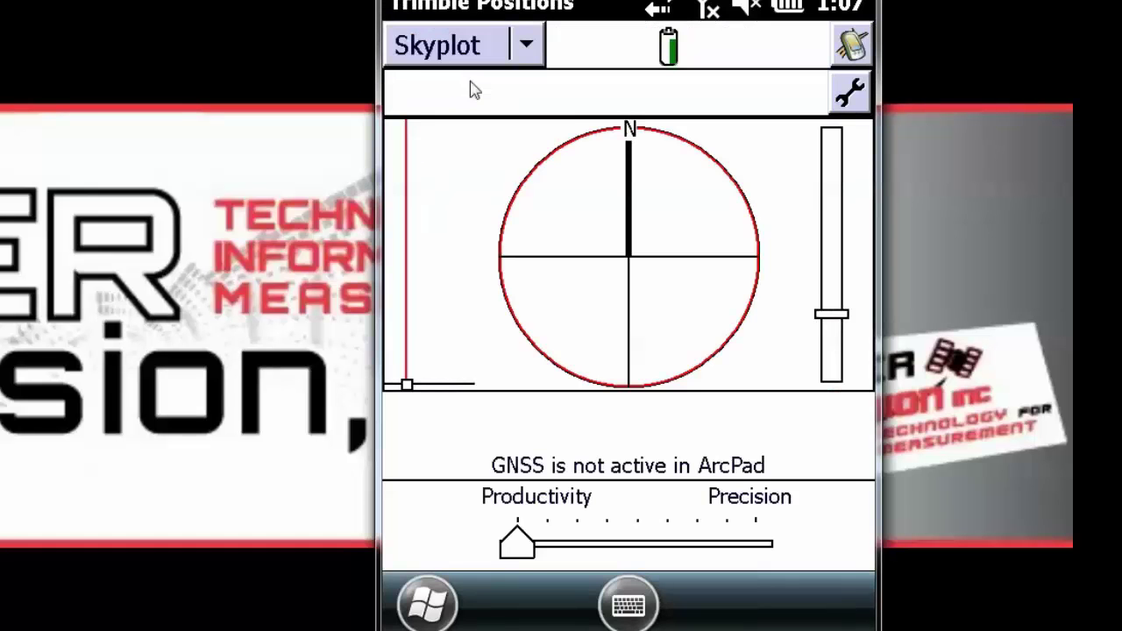
pyautogui.click(851, 46)
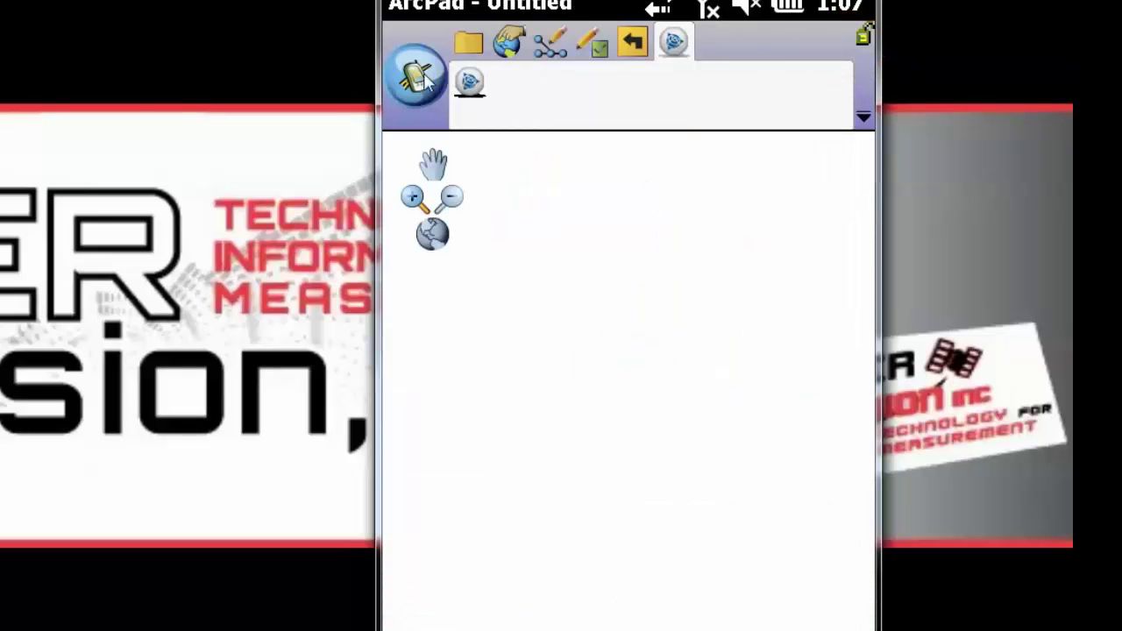
pyautogui.click(421, 77)
pyautogui.click(463, 601)
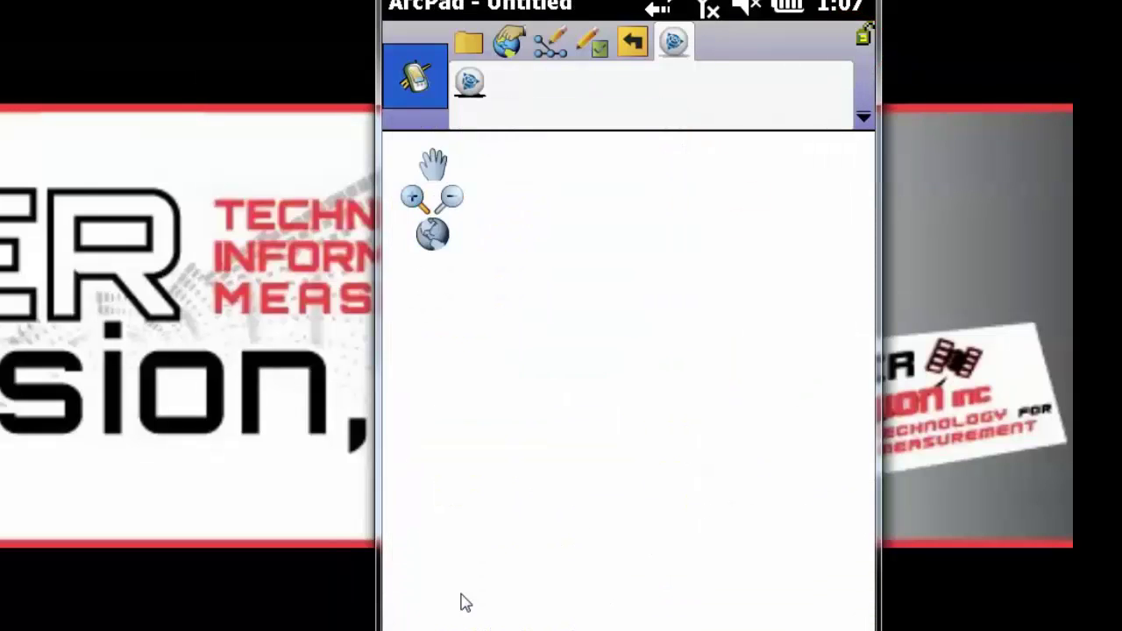